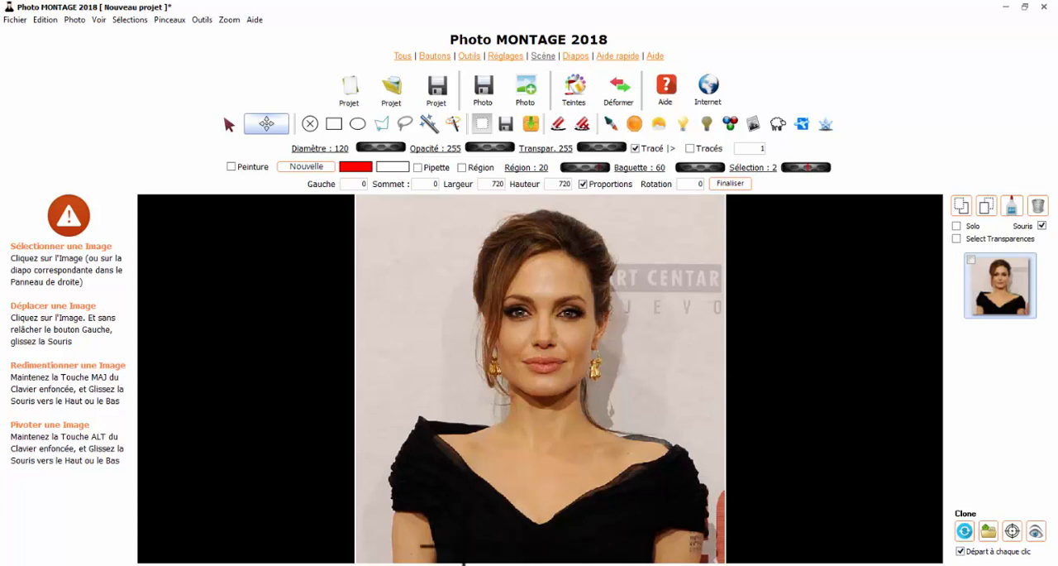
- Lasso a rough outline inside the woman's head and shoulders and fit it to her silhouette with Contourner le Fond
click(404, 123)
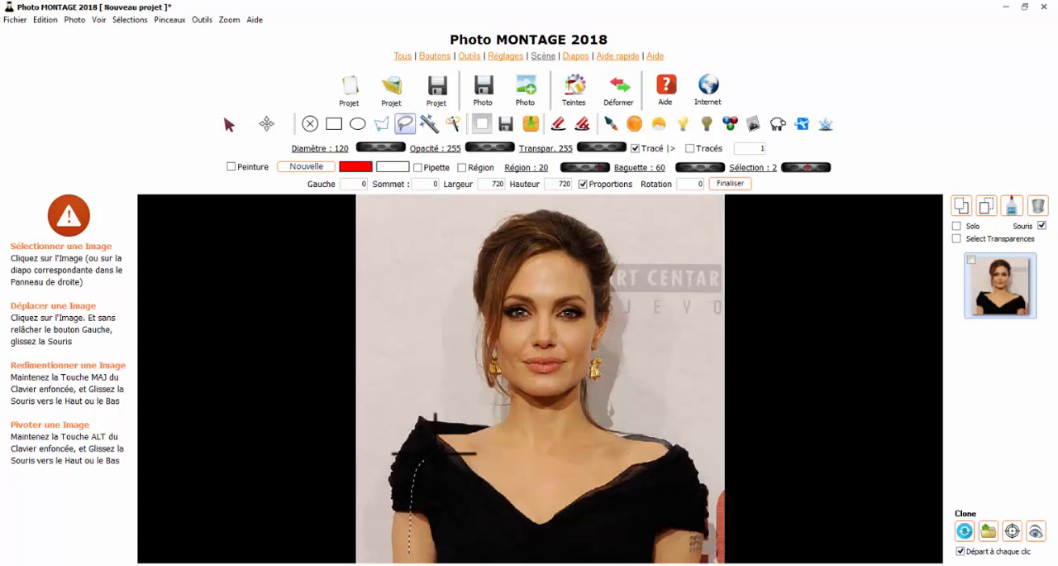
mouse_move(434, 454)
mouse_down()
mouse_move(502, 443)
mouse_move(527, 402)
mouse_move(530, 376)
mouse_move(490, 260)
mouse_move(522, 233)
mouse_move(554, 235)
mouse_move(586, 278)
mouse_move(558, 382)
mouse_move(562, 420)
mouse_move(583, 443)
mouse_move(648, 465)
mouse_up()
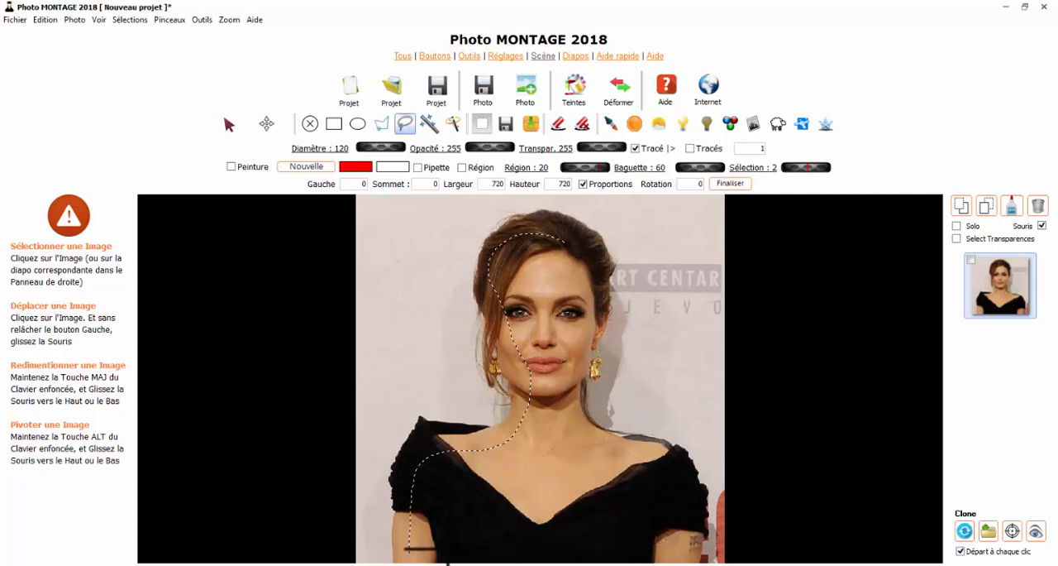
drag(425, 552, 419, 553)
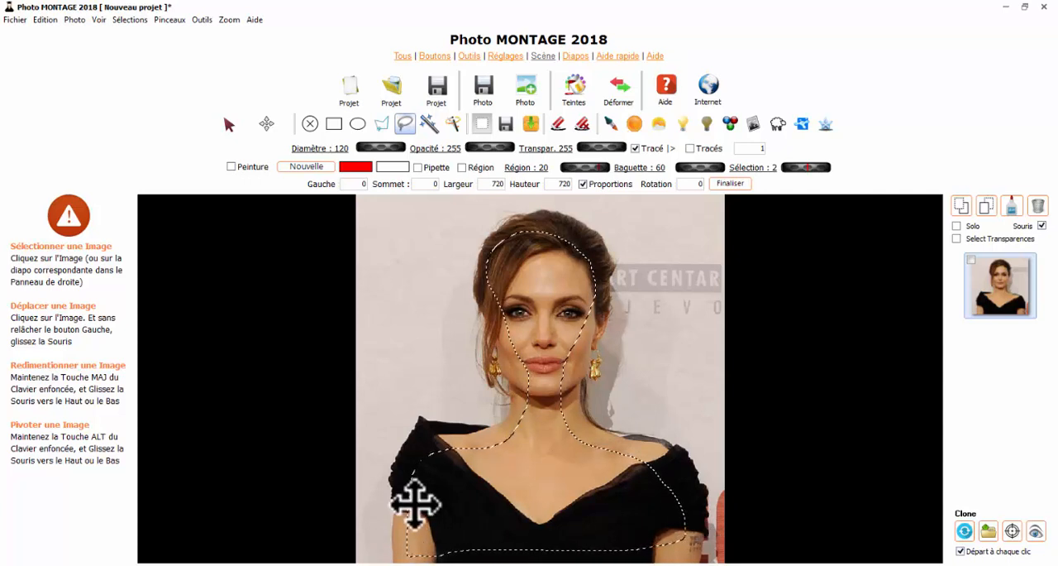
click(130, 19)
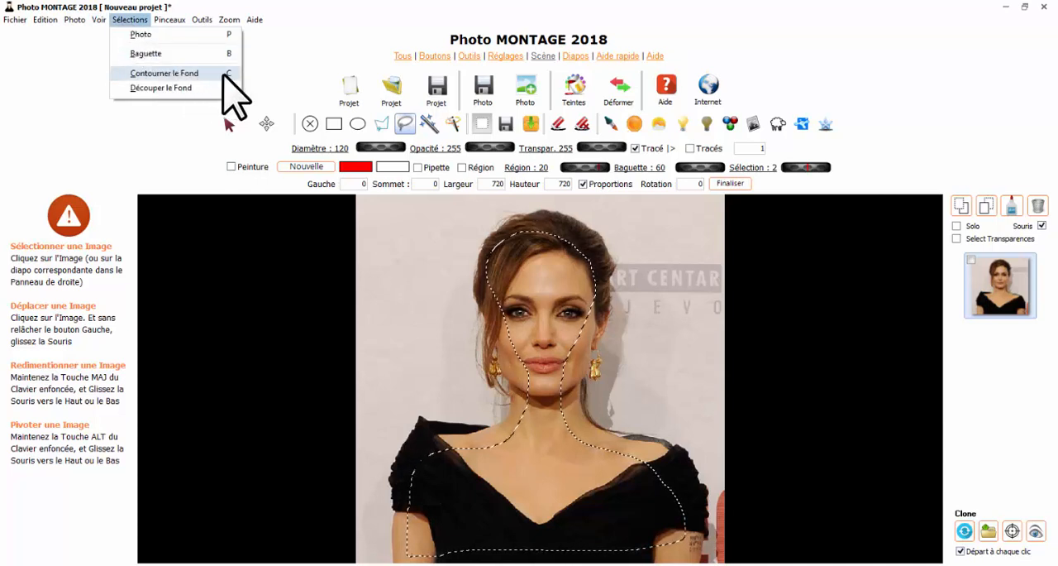
click(222, 74)
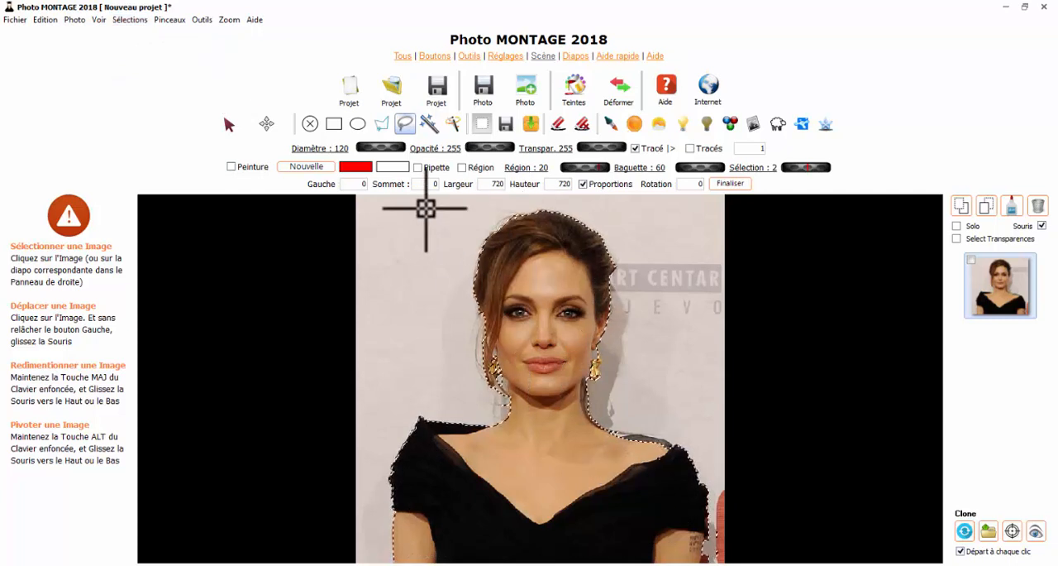
- Turn the woman's outline into a background selection with Découper le Fond and erase the whole background to transparency
click(129, 20)
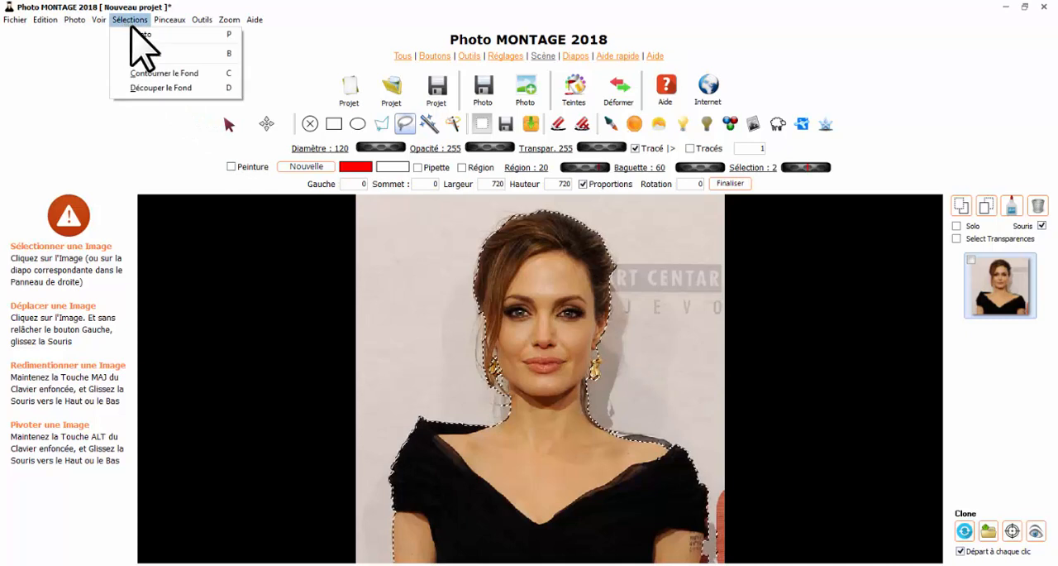
click(162, 87)
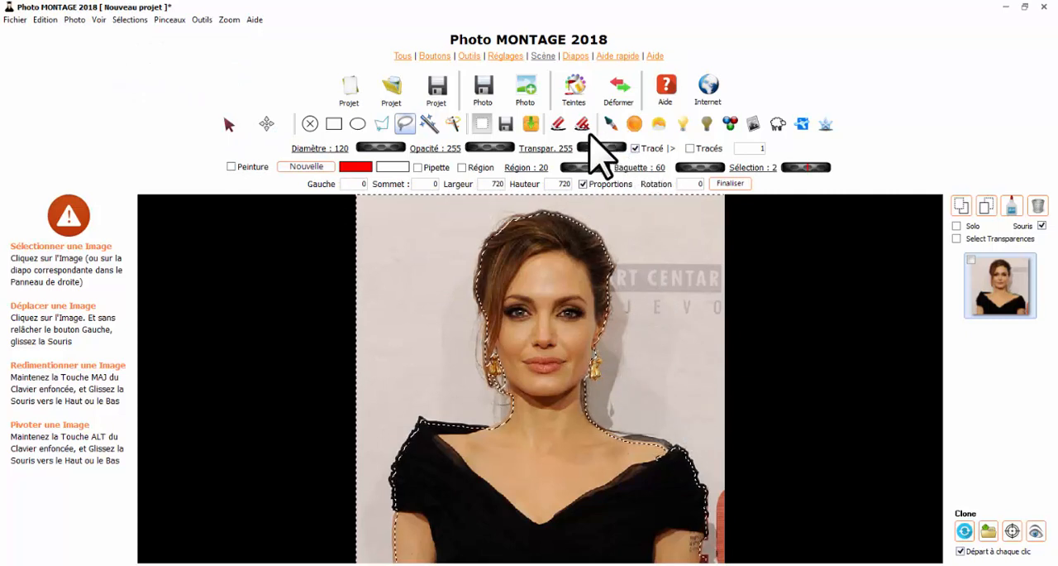
click(558, 124)
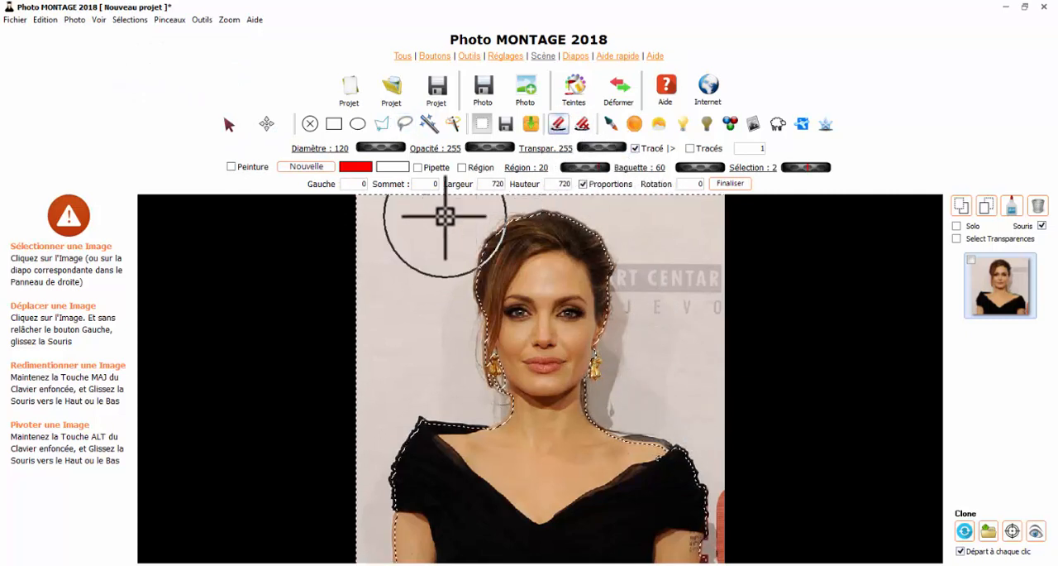
drag(445, 217, 494, 333)
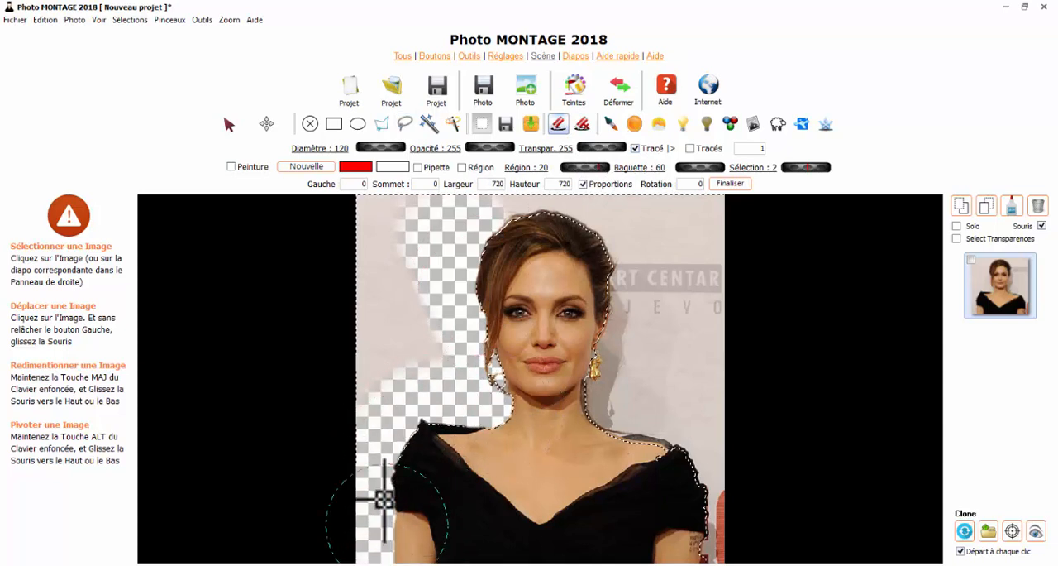
mouse_move(570, 215)
mouse_down()
mouse_move(717, 234)
mouse_move(600, 278)
mouse_move(610, 320)
mouse_move(733, 329)
mouse_move(656, 385)
mouse_up()
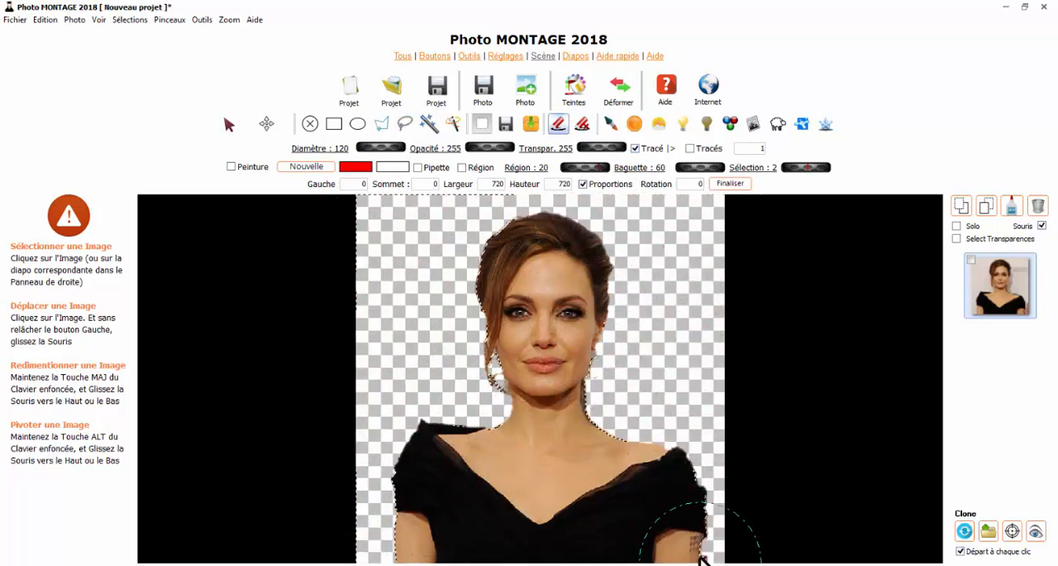
drag(701, 559, 703, 561)
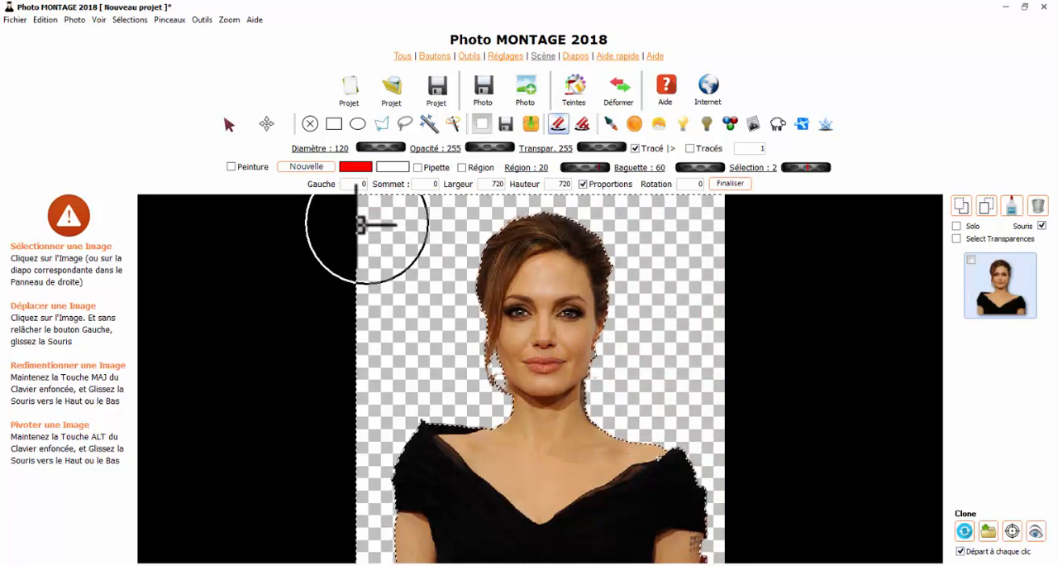
- Save only the selected cut-out photo as Photo.png in PNG format in the Photos folder and close its preview
click(266, 123)
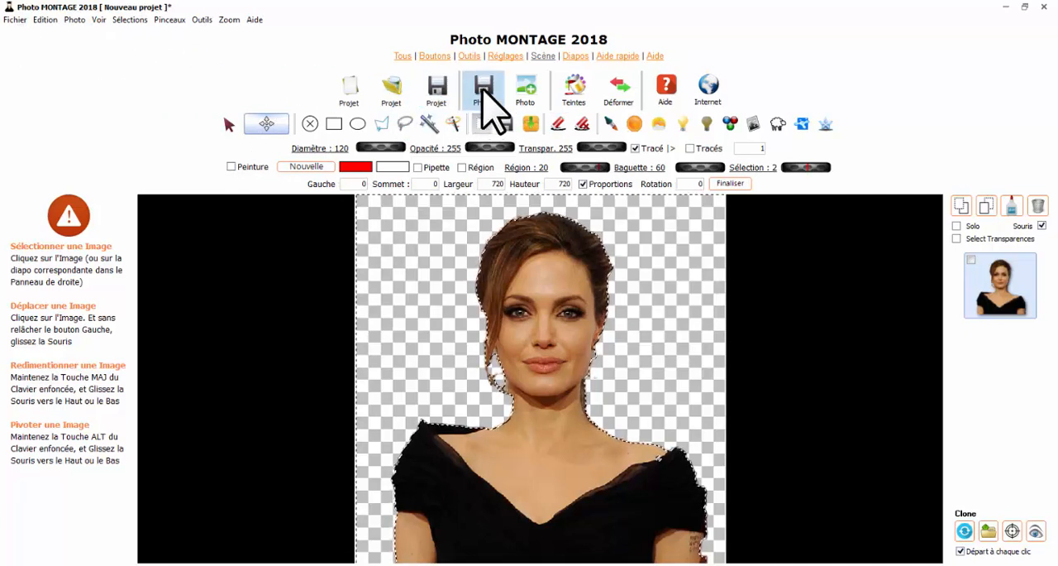
click(14, 20)
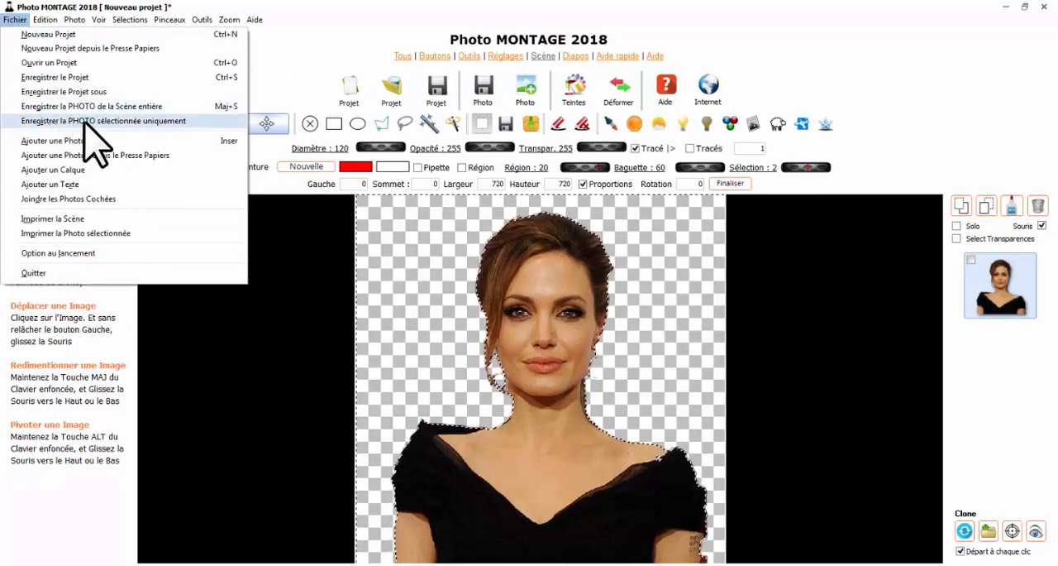
click(149, 122)
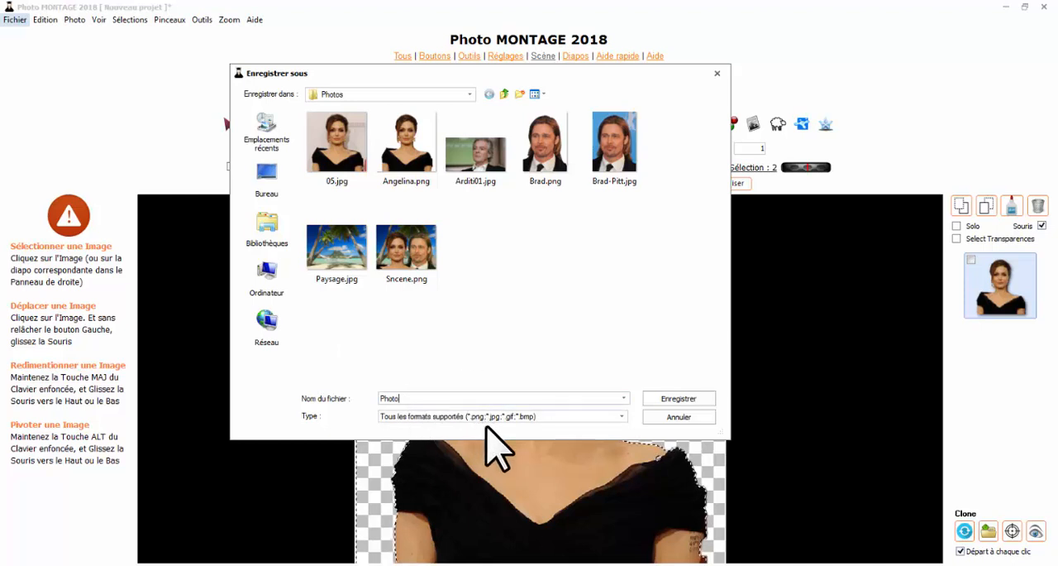
click(616, 418)
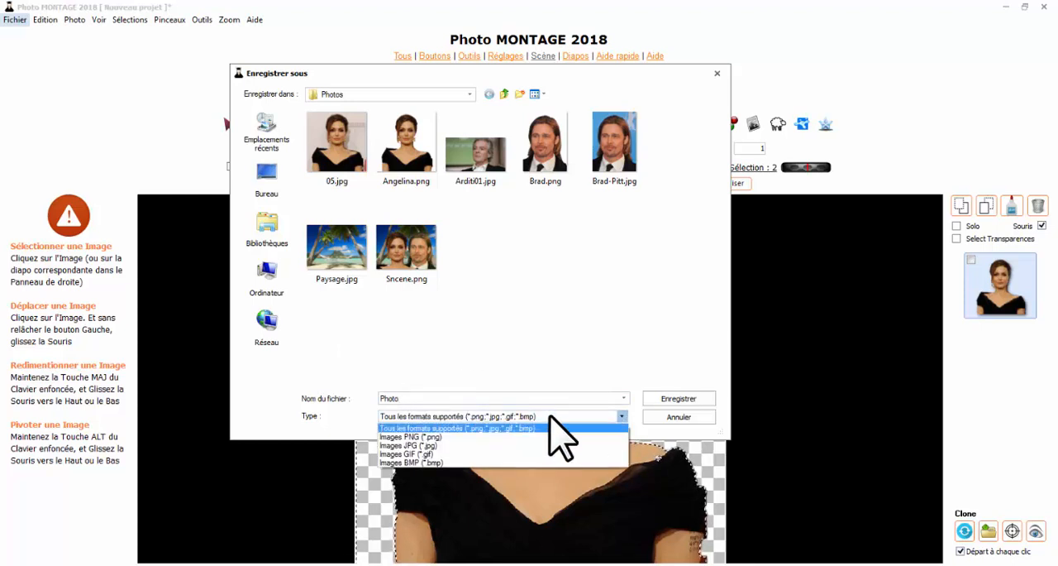
click(456, 437)
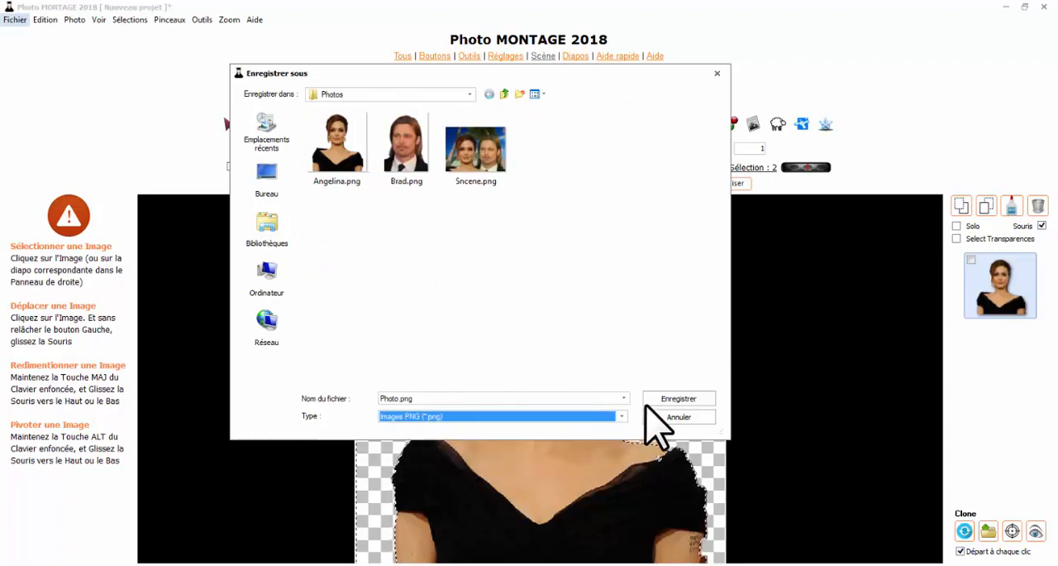
click(664, 398)
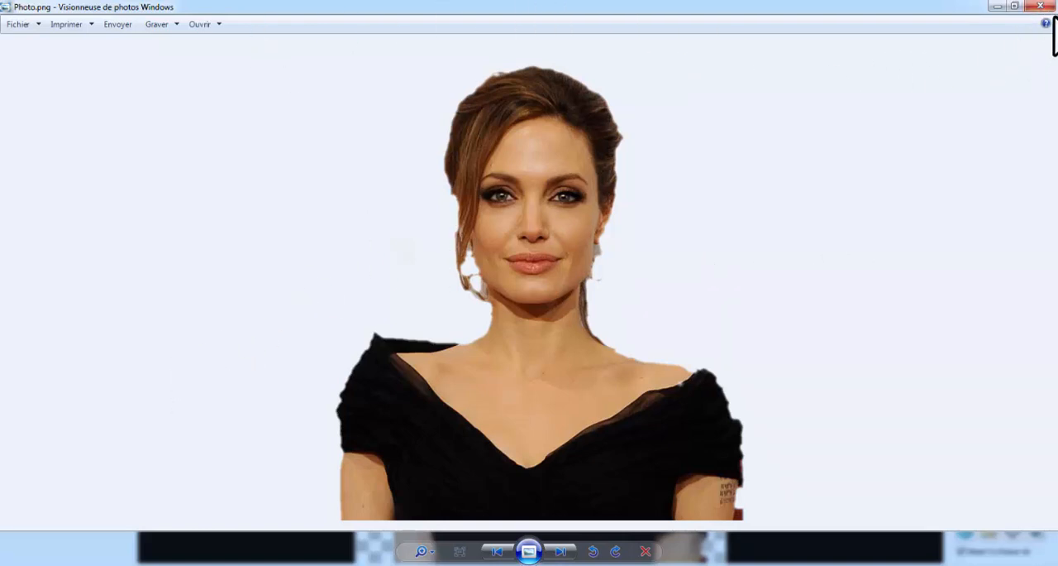
click(1041, 7)
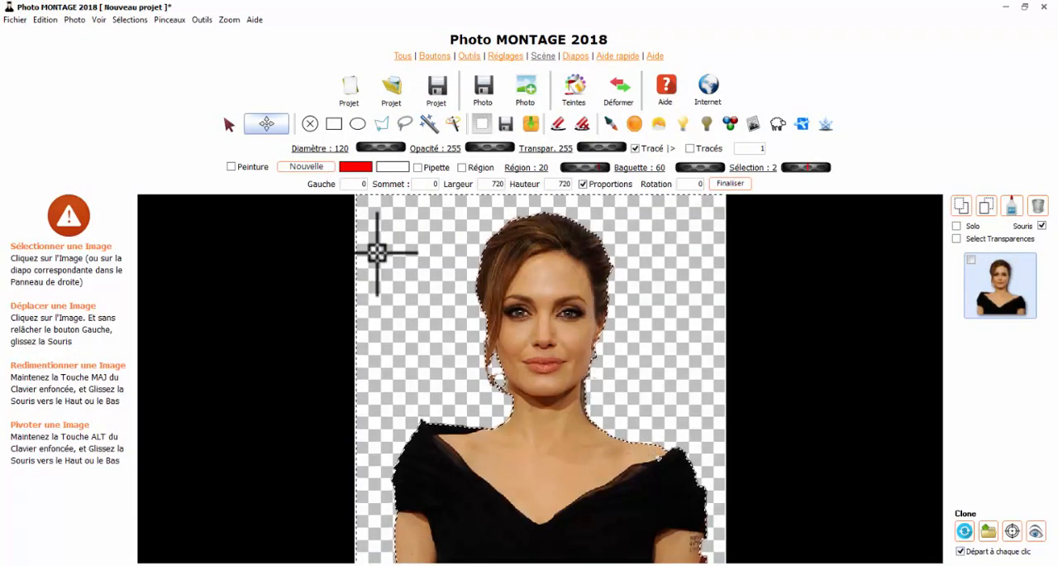
- Start a new project from Brad-Pitt.jpg, discarding the changes to the current project
click(351, 91)
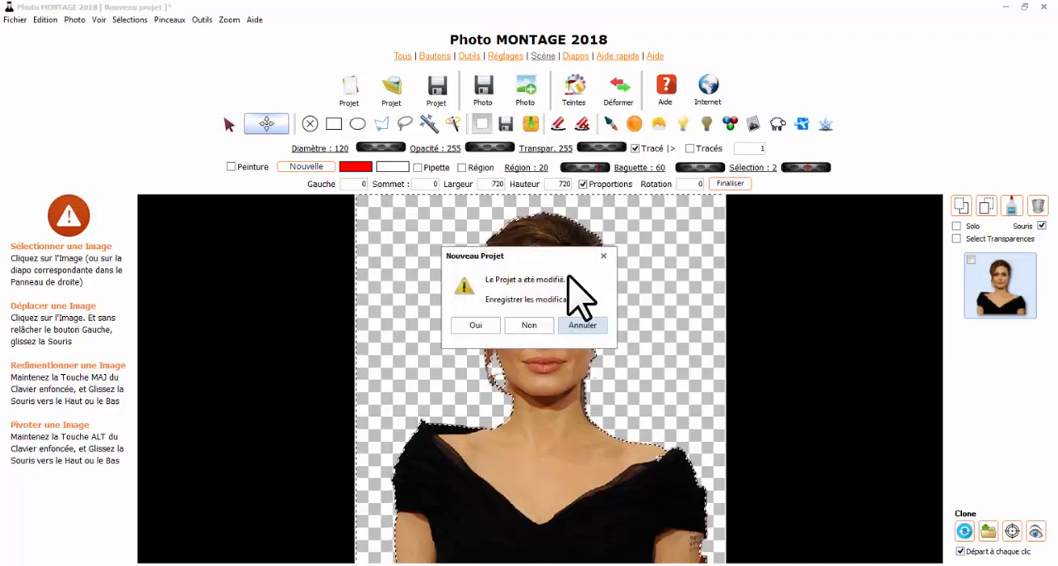
click(529, 325)
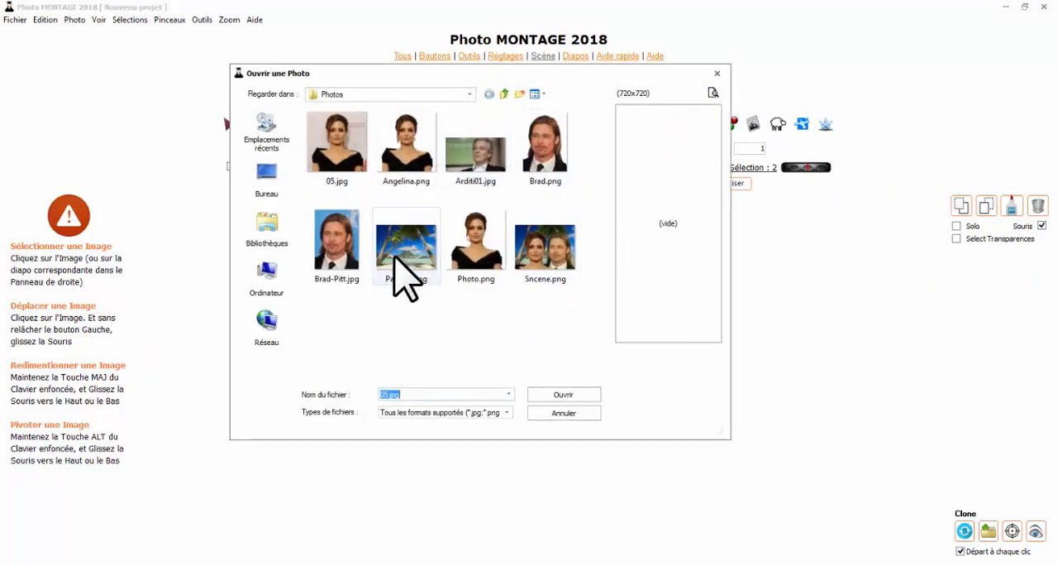
click(345, 248)
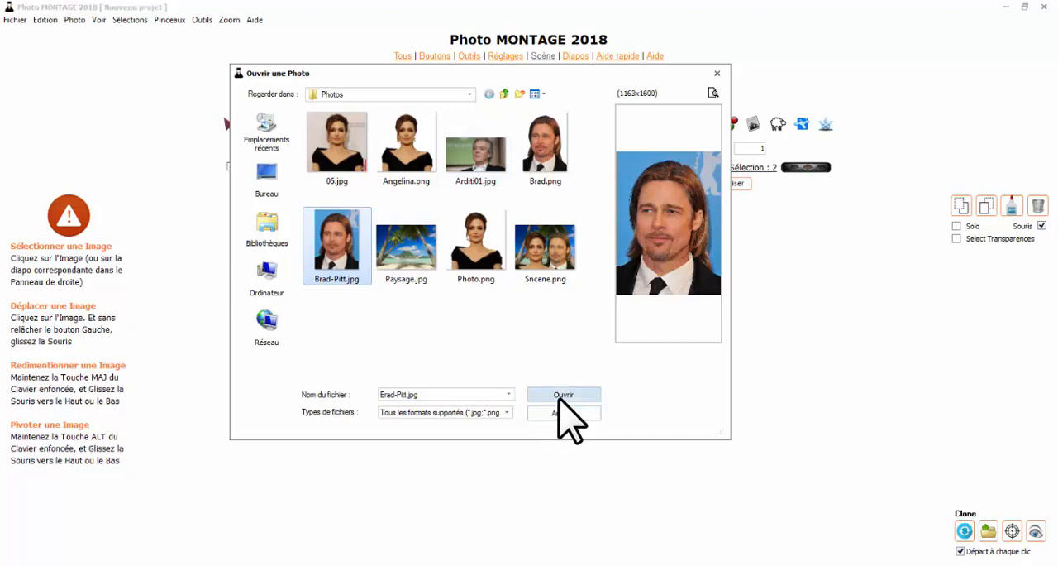
click(552, 389)
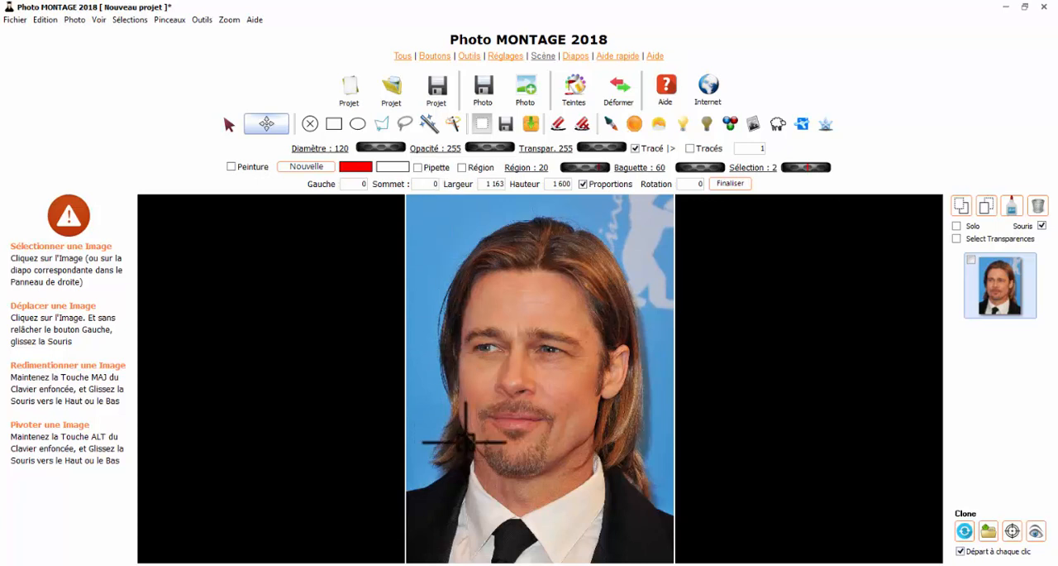
- Try to outline the man with a loose lasso across his face and shoulders and Contourner le Fond
click(405, 124)
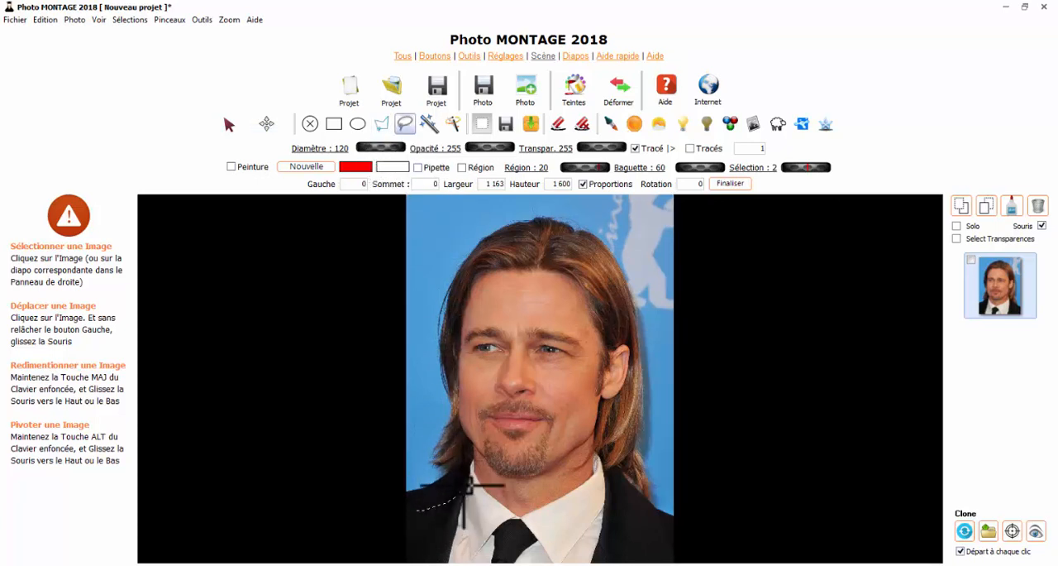
mouse_move(467, 488)
mouse_down()
mouse_move(479, 377)
mouse_move(466, 313)
mouse_move(473, 284)
mouse_move(506, 243)
mouse_move(626, 347)
mouse_move(629, 389)
mouse_move(601, 476)
mouse_move(649, 512)
mouse_move(538, 543)
mouse_move(451, 548)
mouse_move(417, 511)
mouse_up()
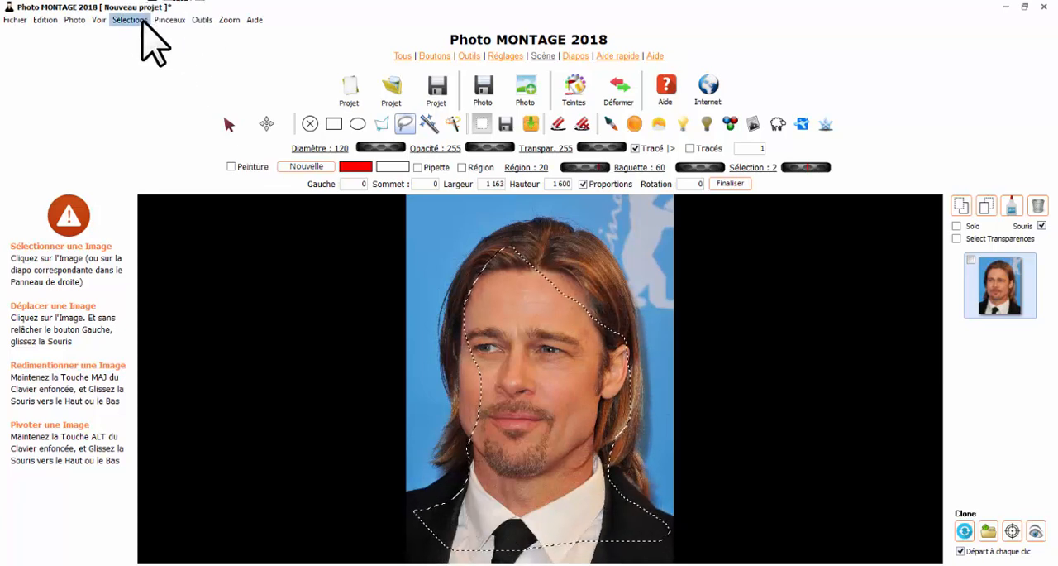
click(137, 20)
click(166, 74)
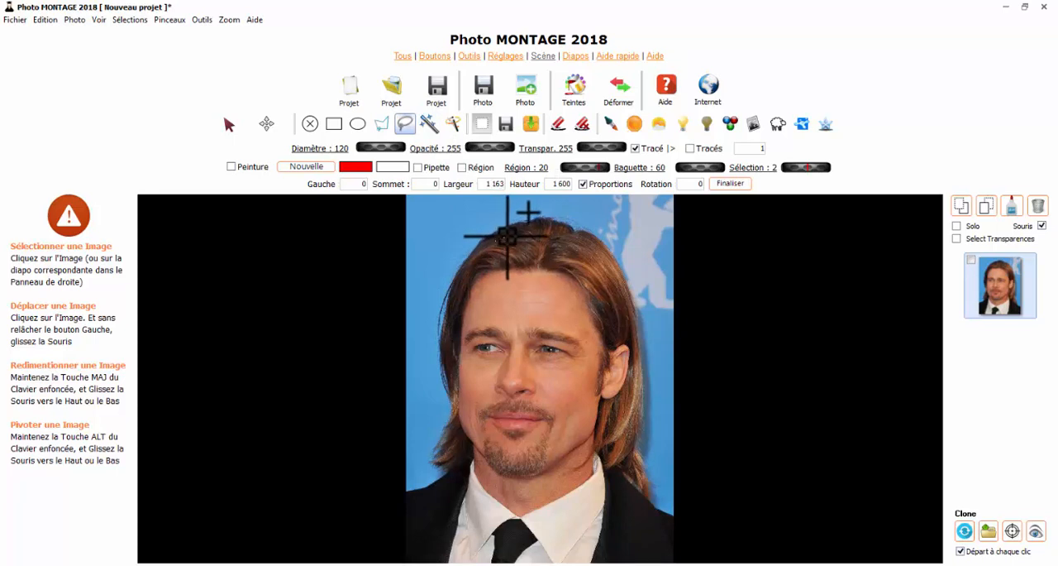
- Lasso the man close inside the edge of his hair and shoulders and fit the selection with Contourner le Fond
mouse_move(577, 240)
mouse_down()
mouse_move(599, 252)
mouse_move(611, 292)
mouse_up()
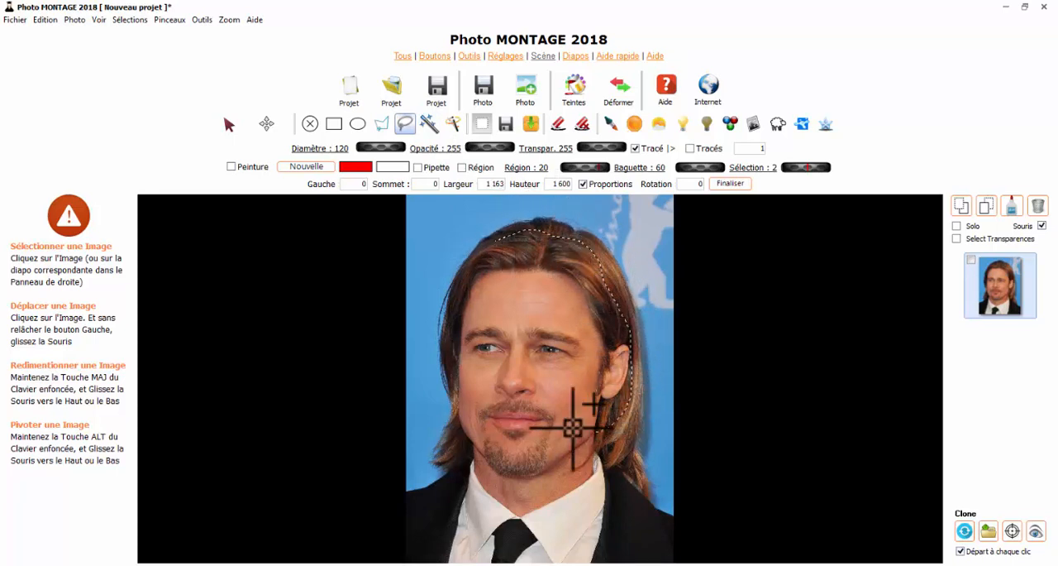
mouse_move(573, 427)
mouse_down()
mouse_move(514, 367)
mouse_move(508, 305)
mouse_up()
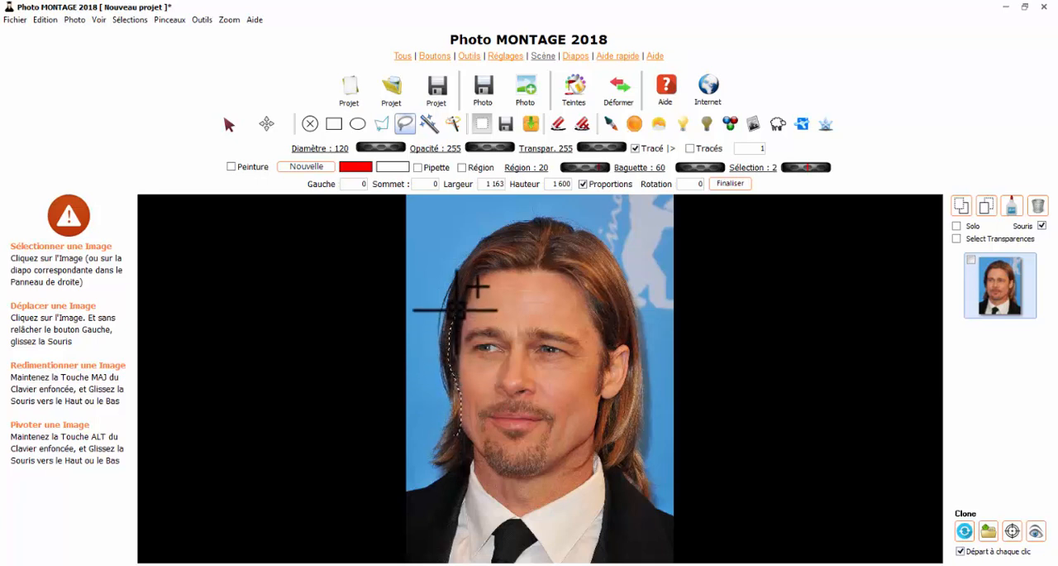
mouse_move(456, 310)
mouse_down()
mouse_move(508, 339)
mouse_move(517, 388)
mouse_up()
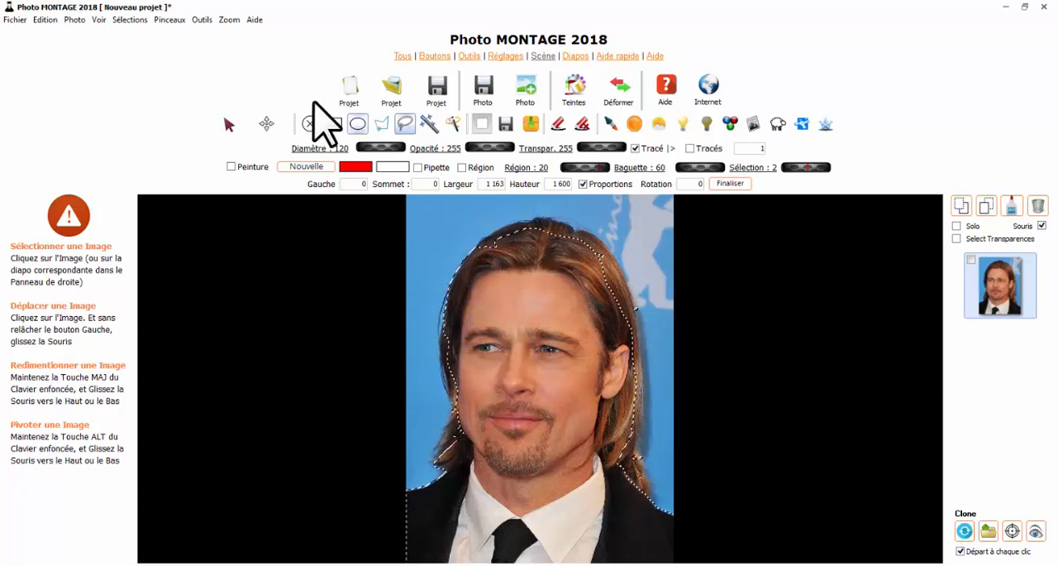
click(137, 21)
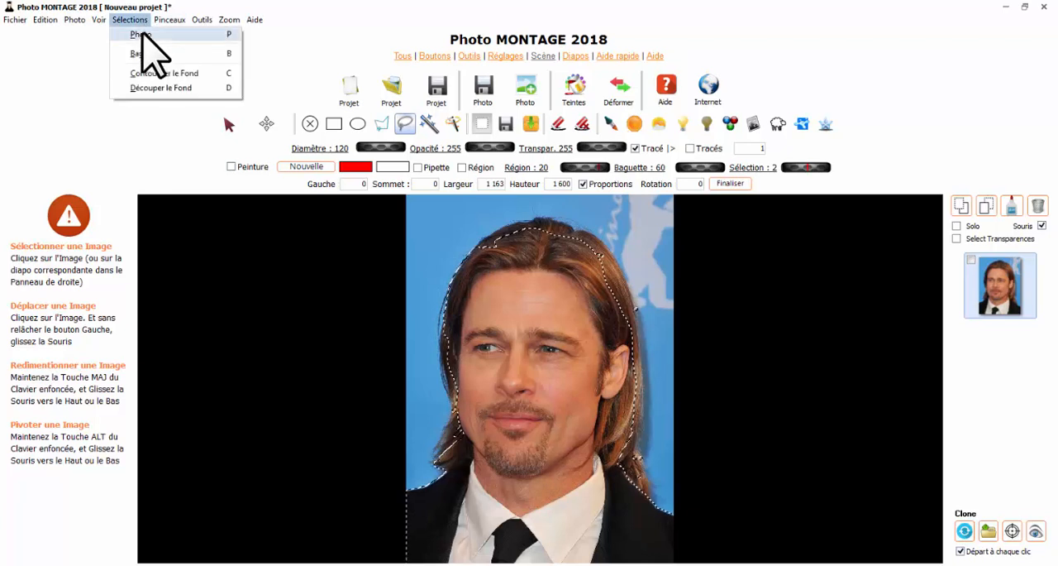
click(163, 73)
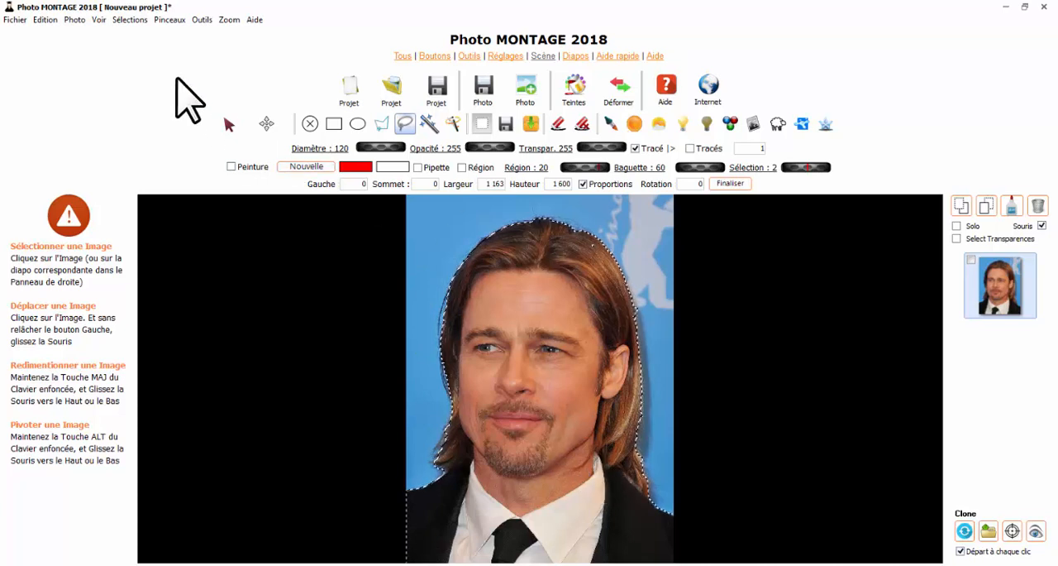
- Select the background around the man with Découper le Fond and erase all of it to transparency
click(130, 20)
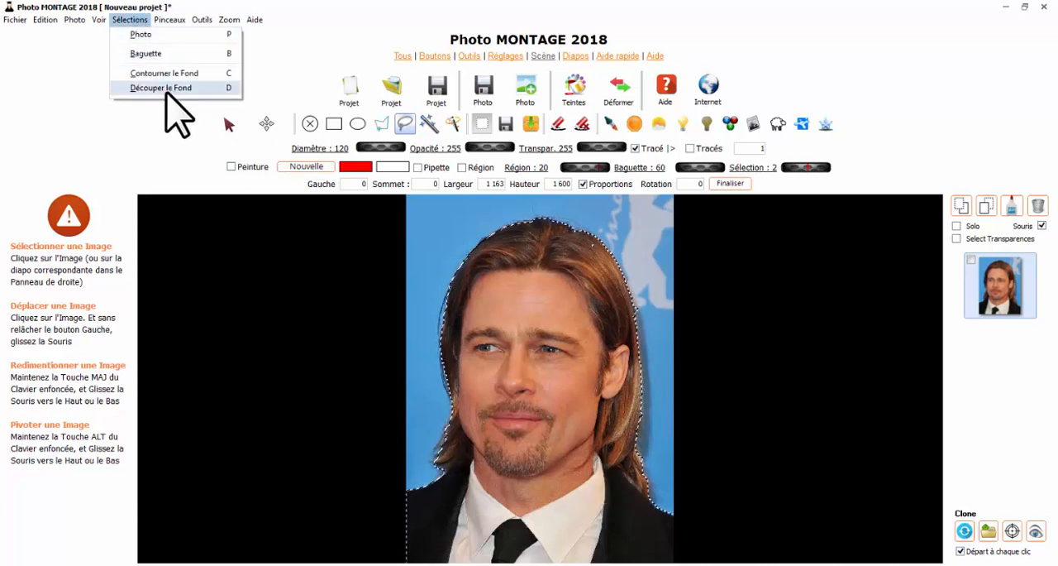
click(170, 88)
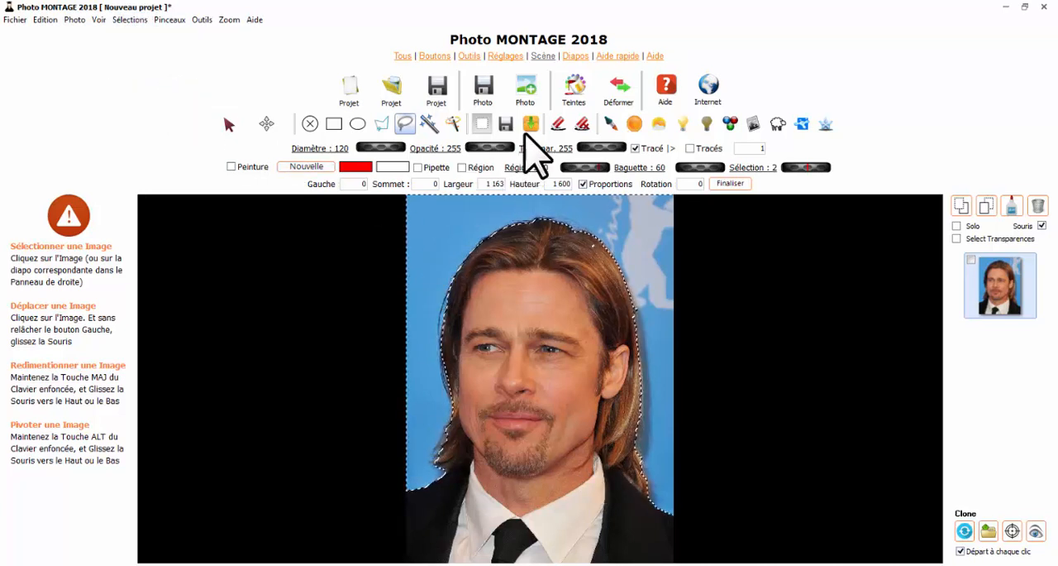
click(559, 123)
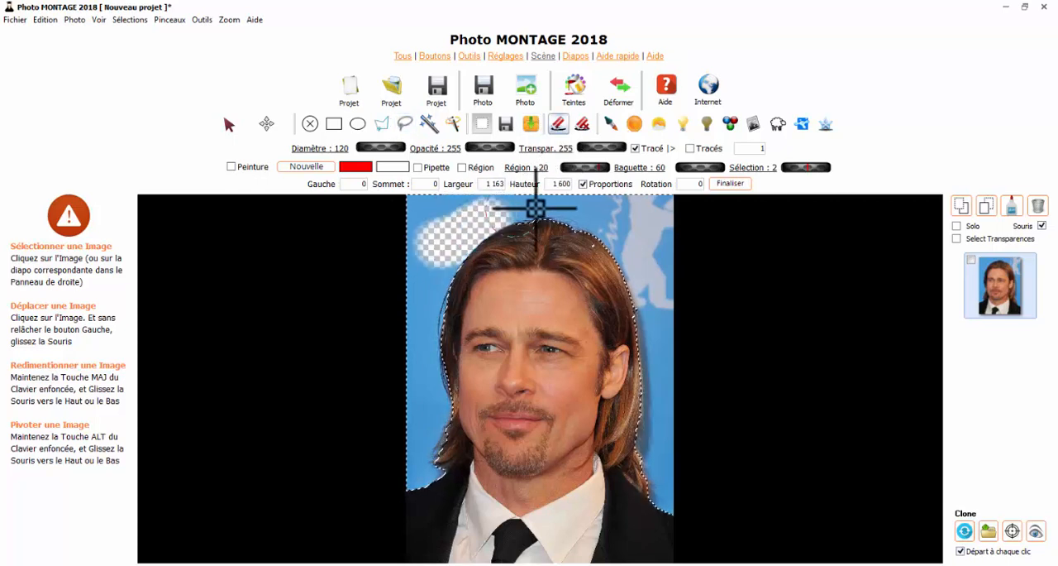
mouse_move(639, 348)
mouse_down()
mouse_move(650, 449)
mouse_move(672, 496)
mouse_up()
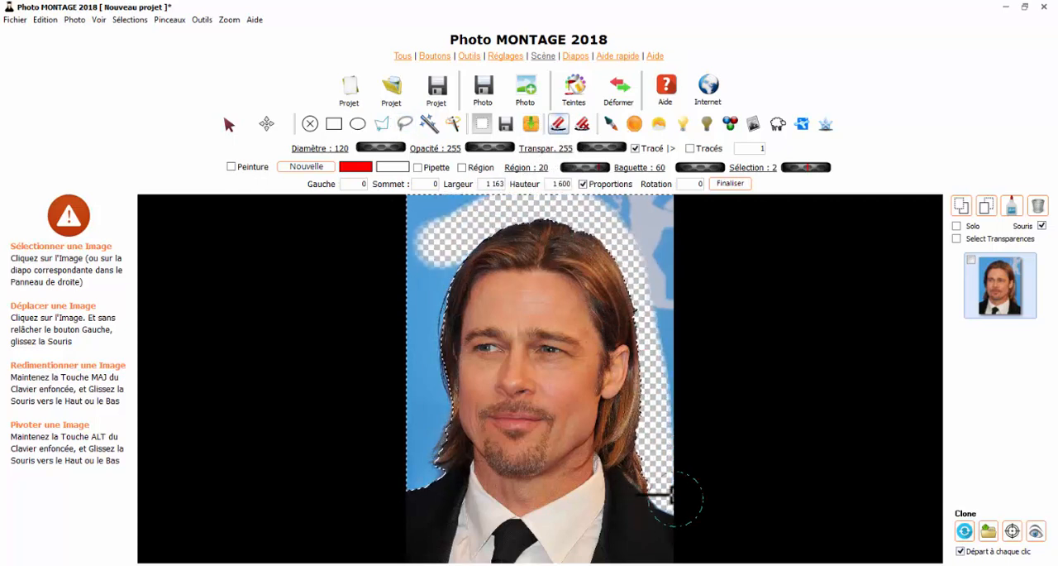
mouse_move(661, 308)
mouse_down()
mouse_move(657, 208)
mouse_move(416, 198)
mouse_move(429, 346)
mouse_move(407, 484)
mouse_move(451, 453)
mouse_move(448, 292)
mouse_move(467, 230)
mouse_move(434, 288)
mouse_up()
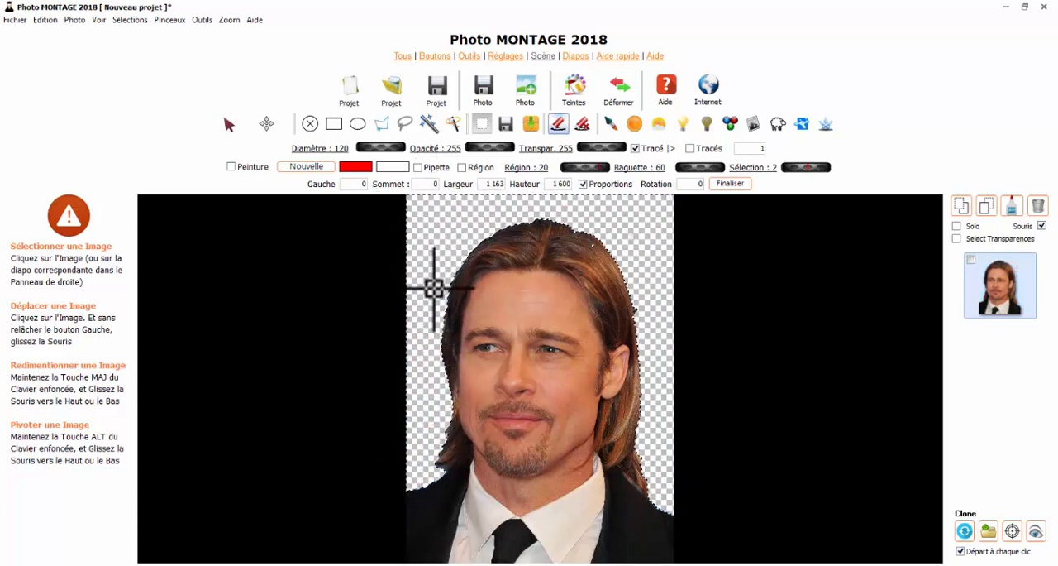
- Clear the selection around the man and set the eraser to a diameter of 34 for retouching the edge of his hair
click(308, 126)
scroll(614, 263, up, 2)
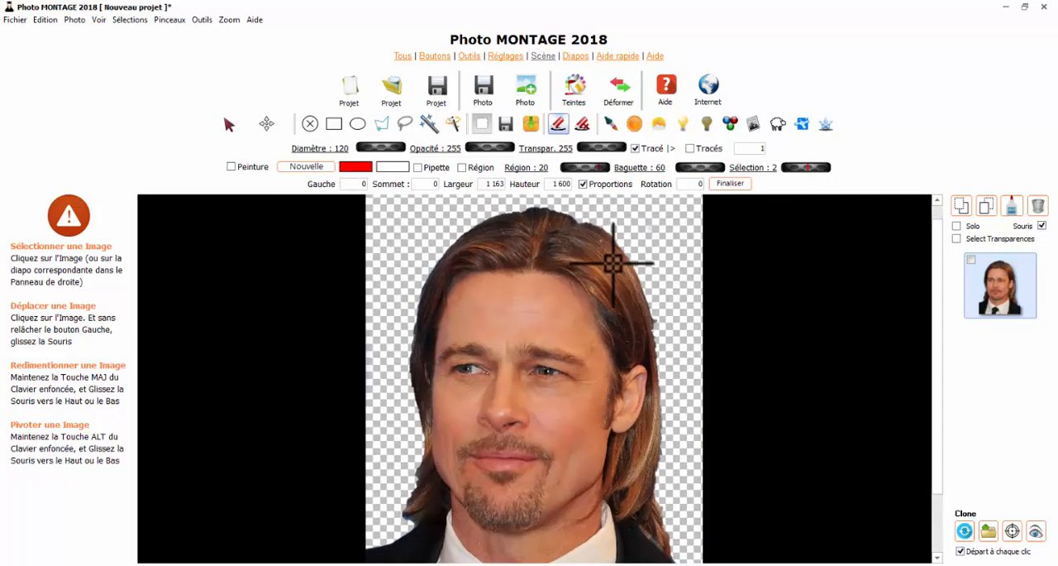
scroll(614, 263, up, 3)
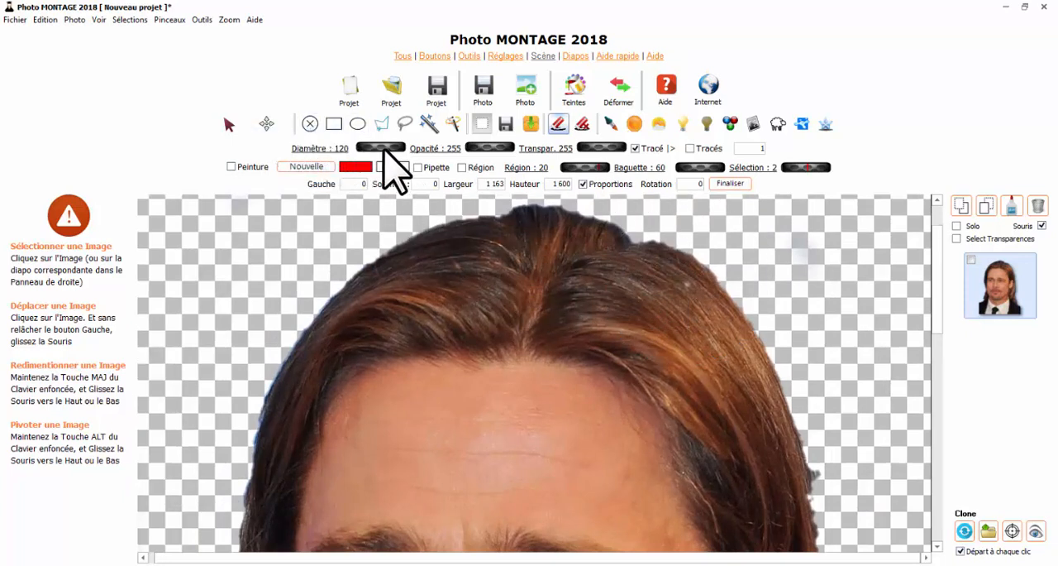
mouse_move(371, 150)
mouse_down()
mouse_move(345, 146)
mouse_move(371, 146)
mouse_up()
click(583, 124)
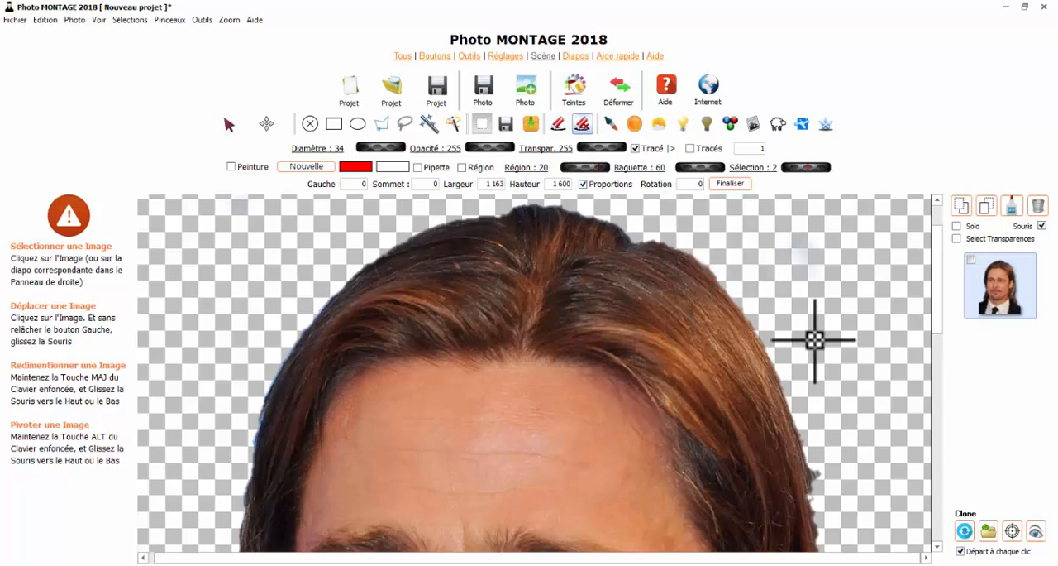
scroll(616, 280, down, 1)
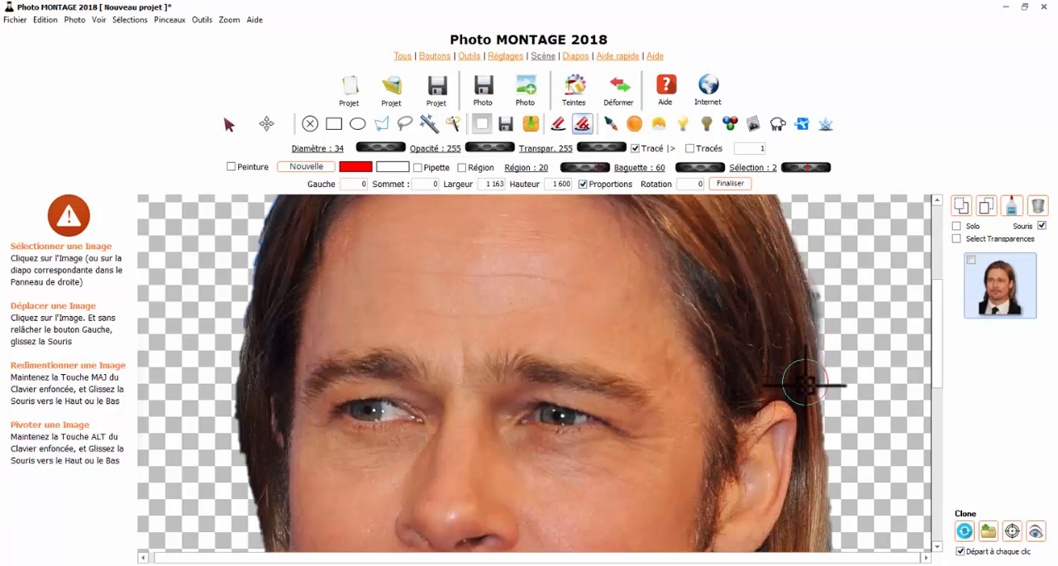
click(559, 124)
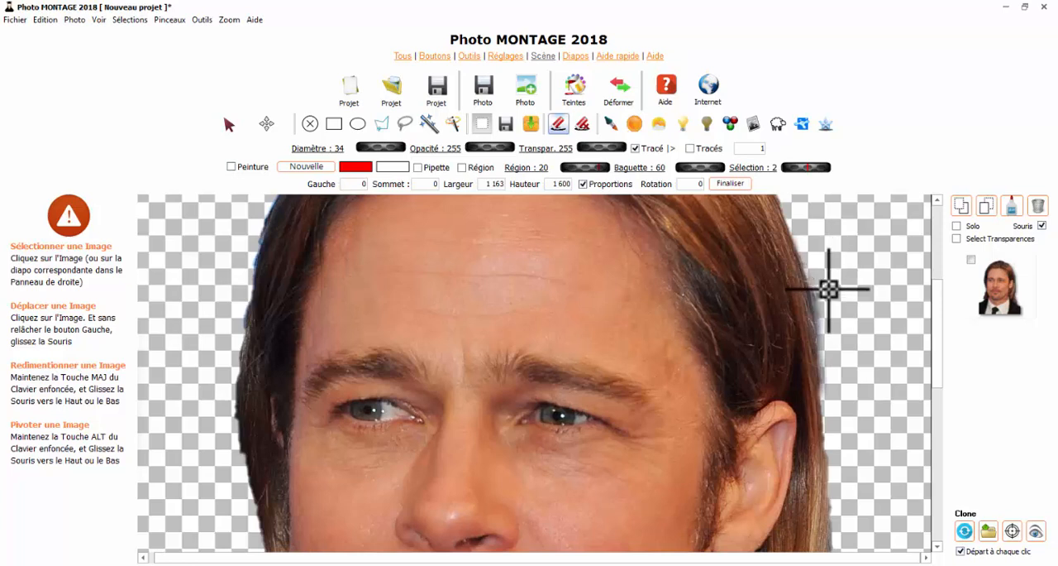
- Turn off the Souris option and reselect the man's photo for editing
click(956, 239)
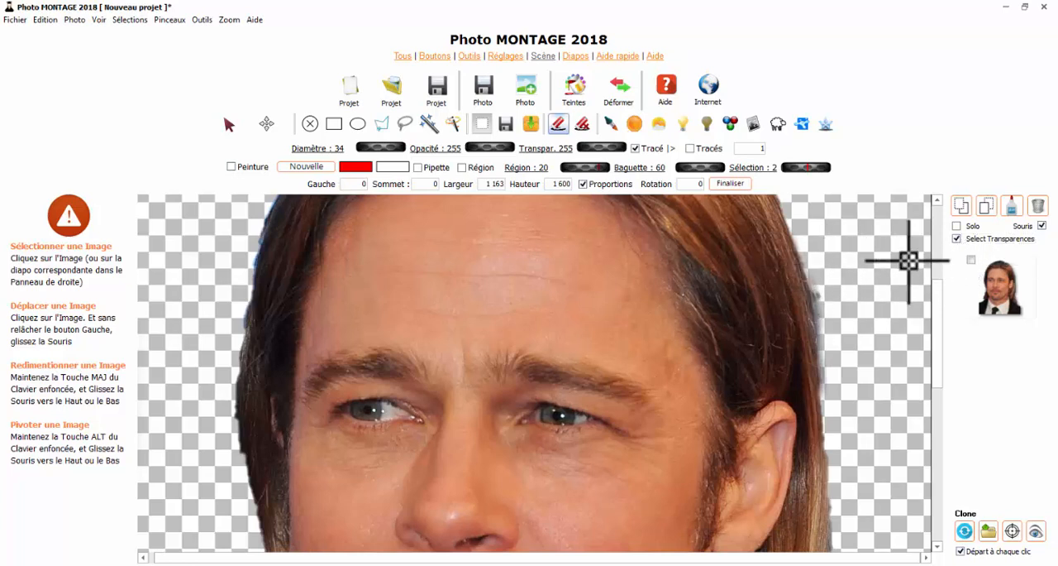
click(1042, 226)
click(1003, 296)
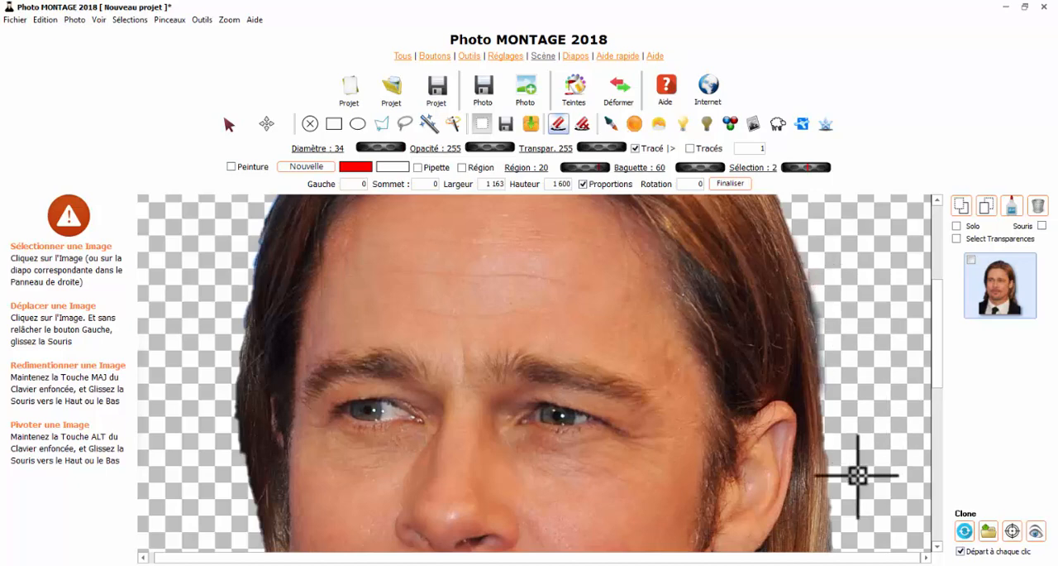
- Undo the last eraser stroke and clean up the leftover fringe along the man's long hair and shoulder
scroll(852, 476, down, 5)
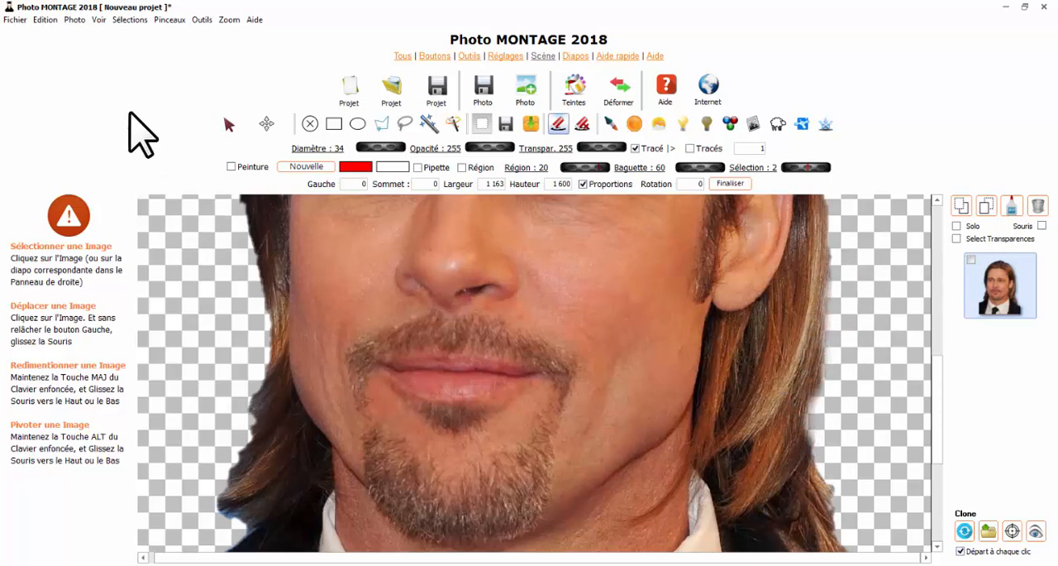
click(44, 24)
click(51, 34)
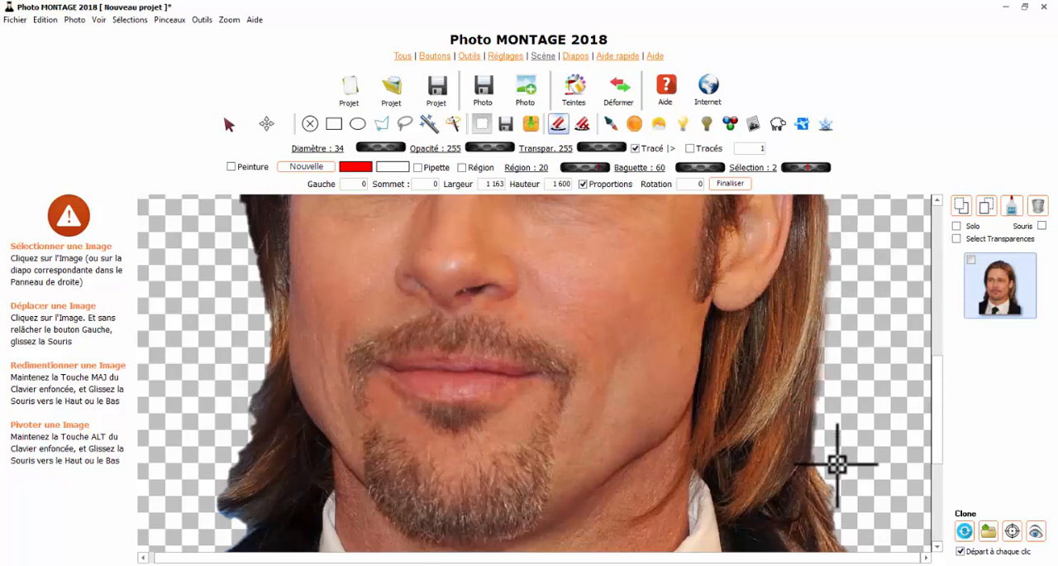
scroll(842, 498, down, 2)
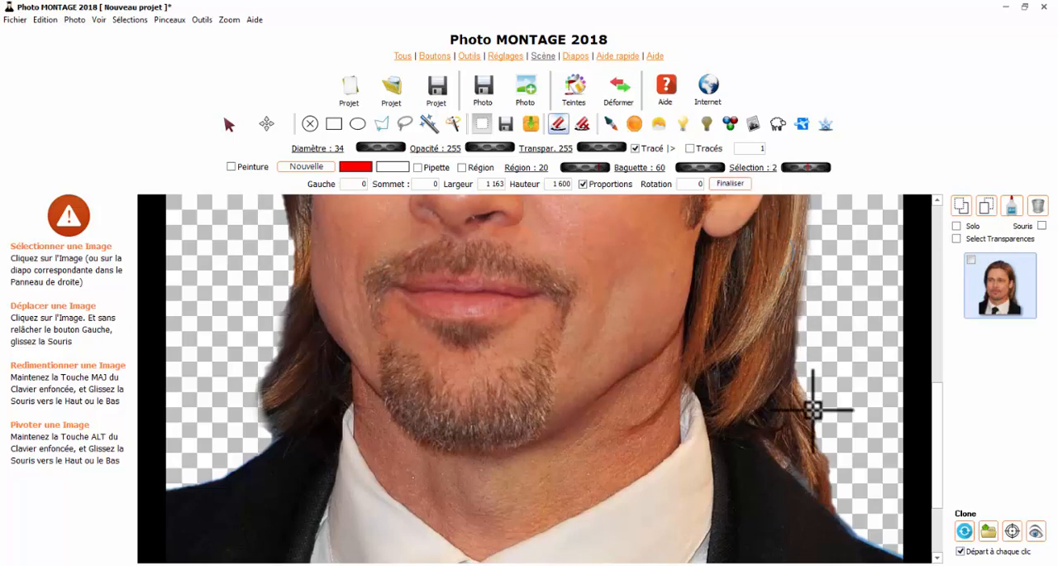
scroll(803, 416, down, 1)
scroll(780, 281, up, 1)
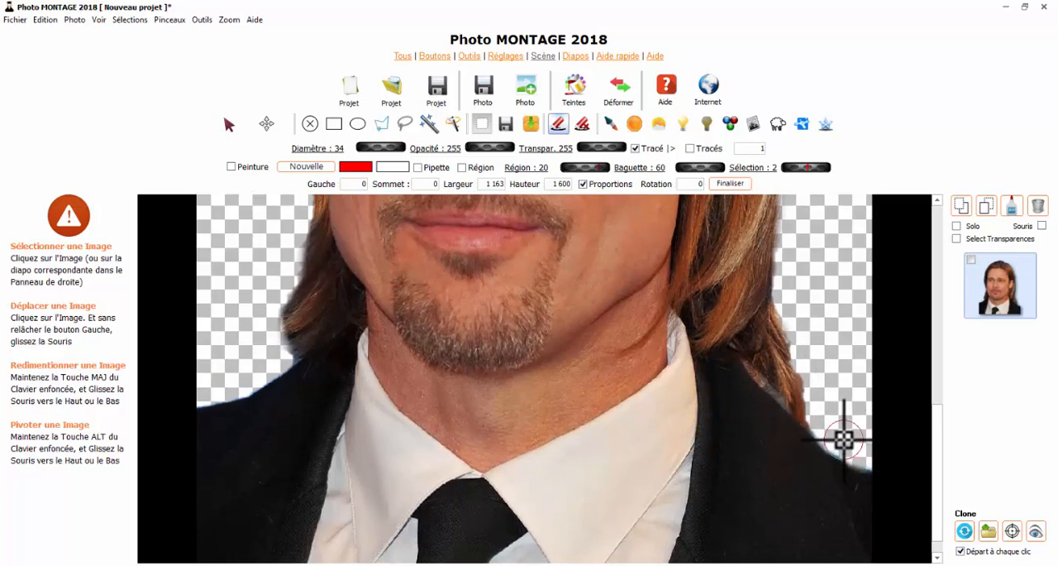
scroll(669, 385, down, 2)
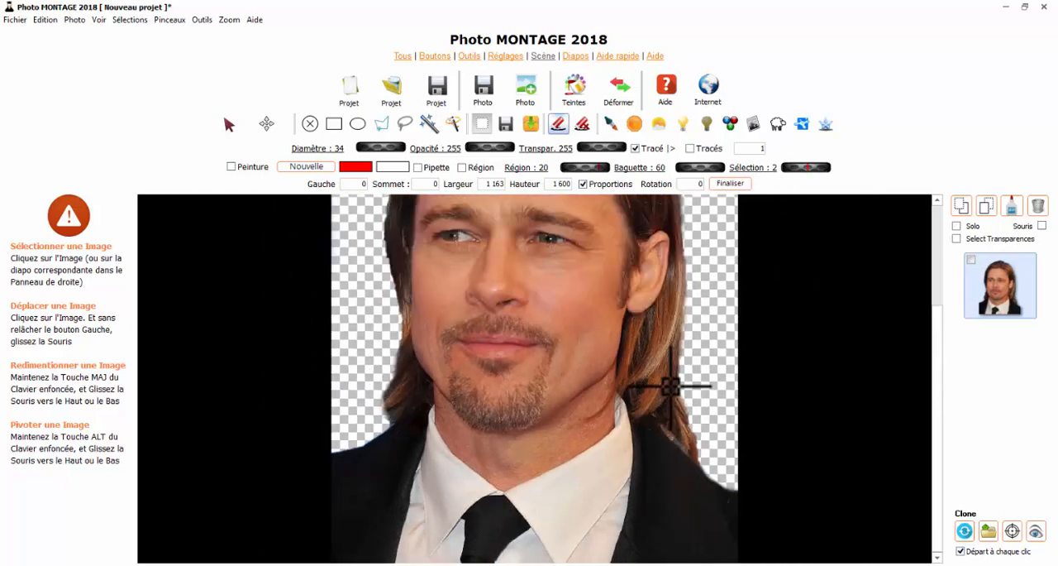
scroll(669, 386, down, 2)
scroll(534, 351, up, 1)
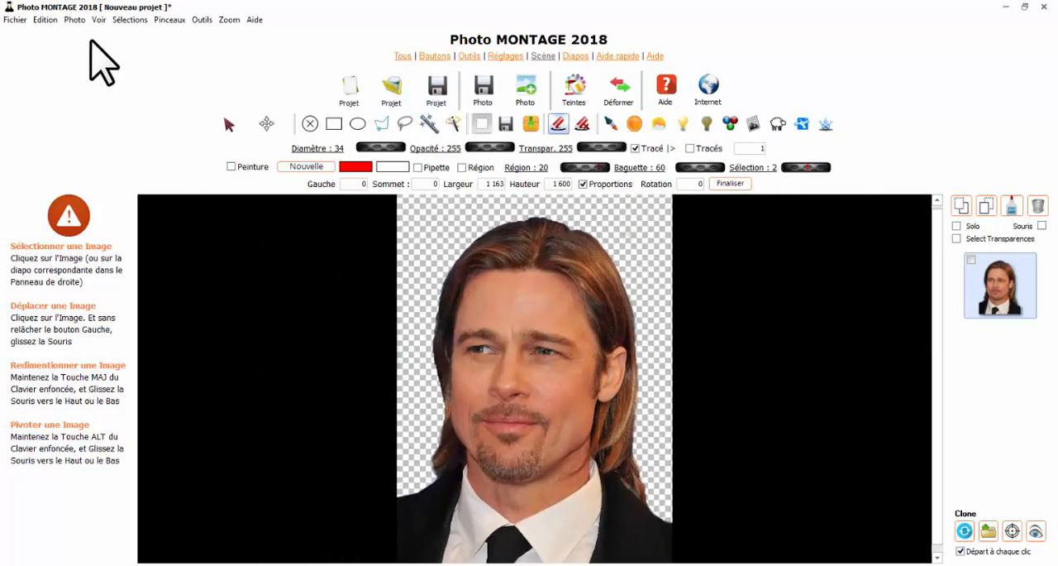
- Save only the selected photo as Brad2 in PNG format and close its preview
click(15, 20)
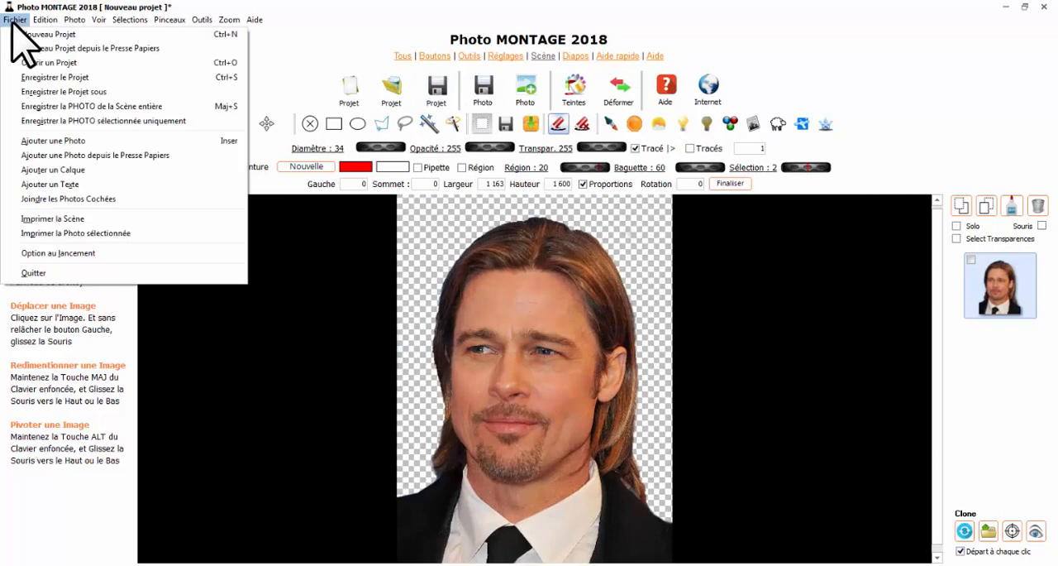
click(112, 121)
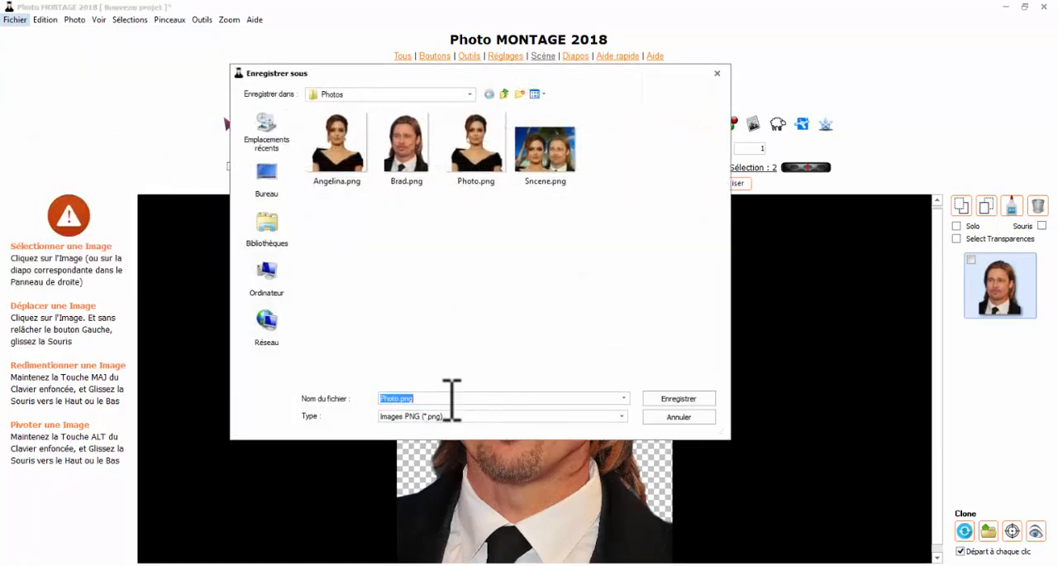
text(B)
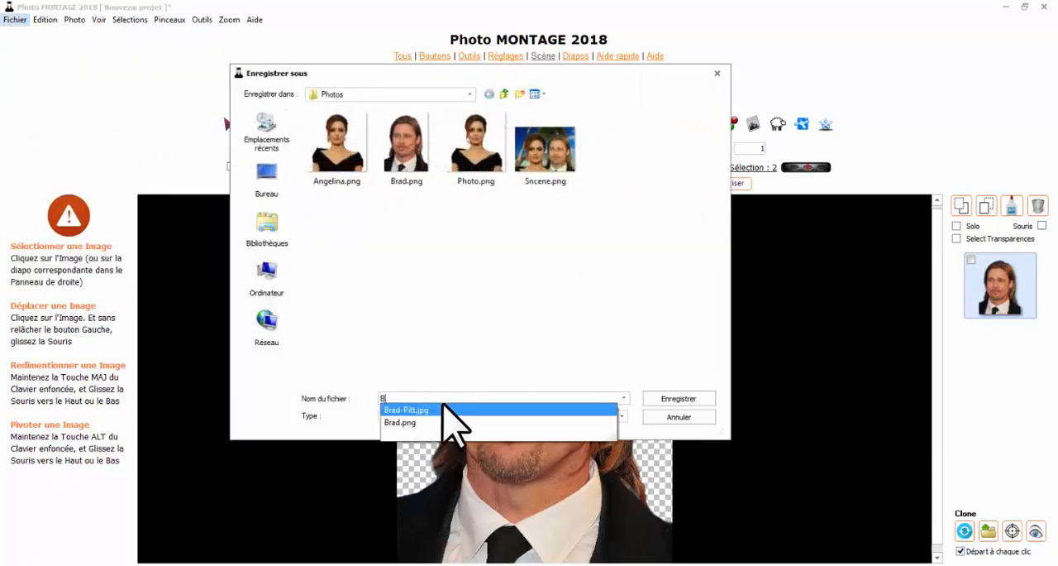
text(rad2)
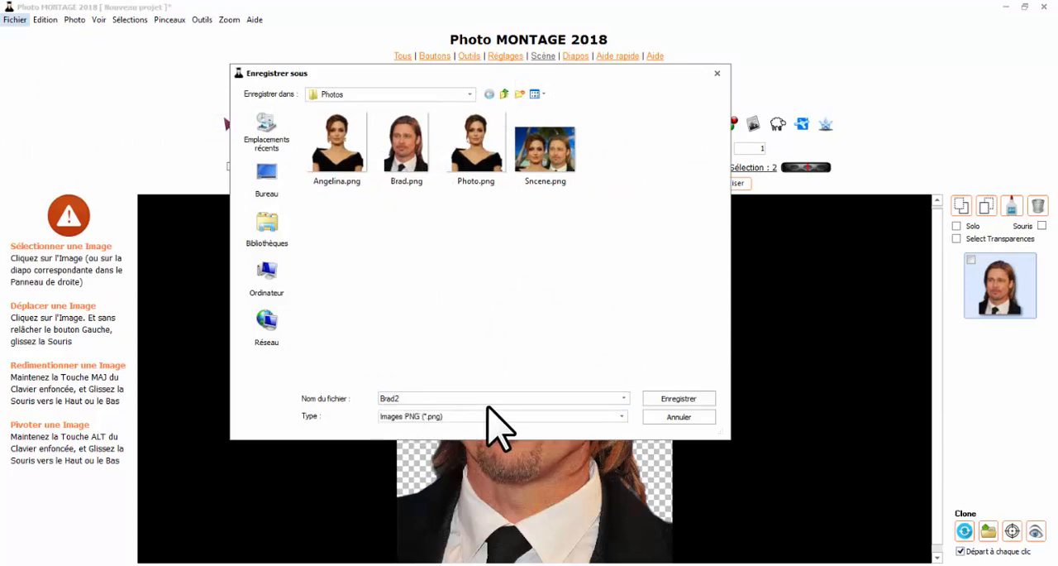
click(478, 416)
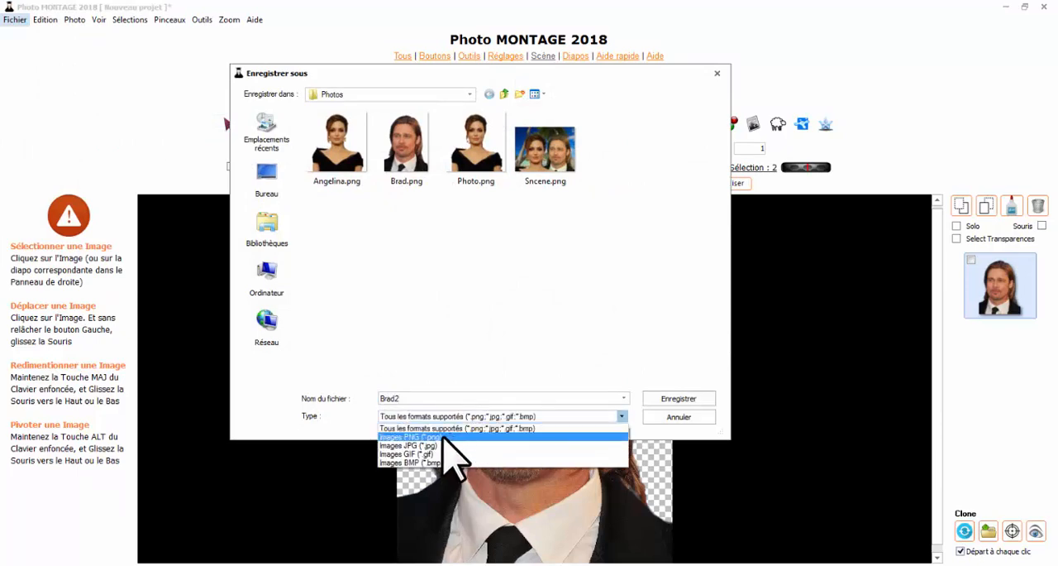
click(447, 437)
click(658, 400)
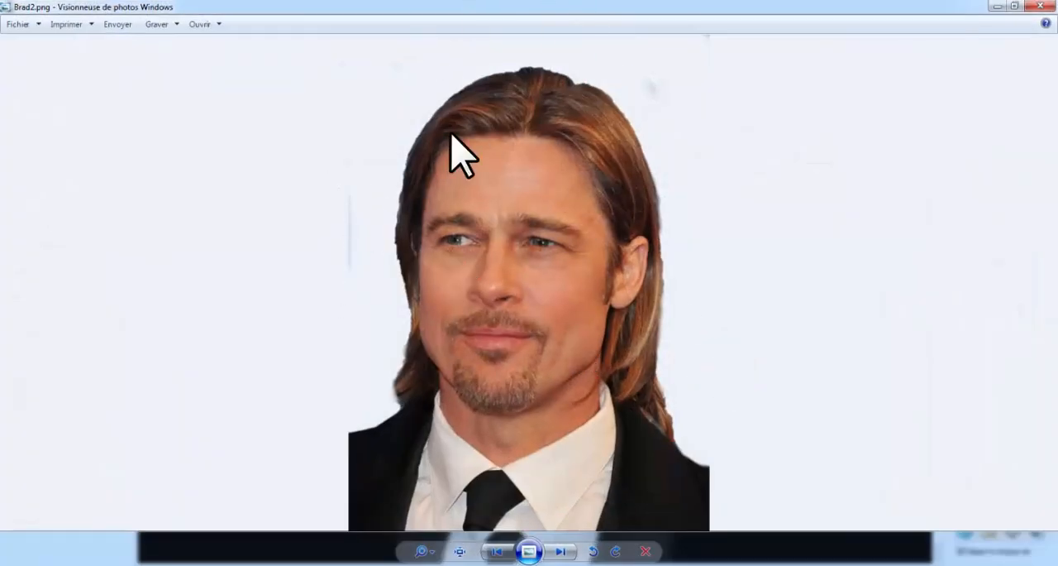
click(1040, 6)
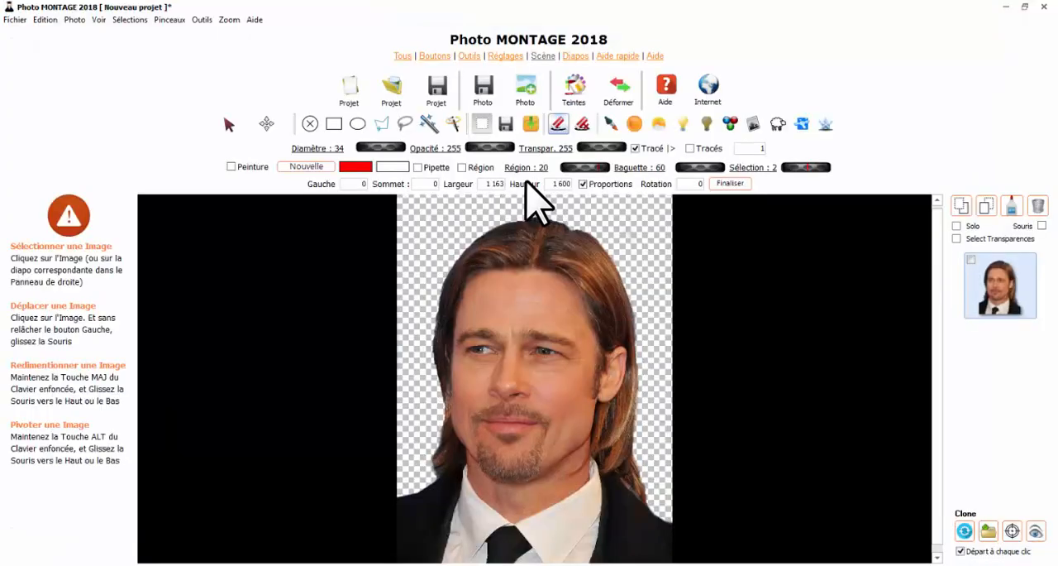
- Show the scene on a solid yellow background and erase the leftover specks around the head with a 71-diameter eraser
click(559, 124)
drag(364, 148, 405, 148)
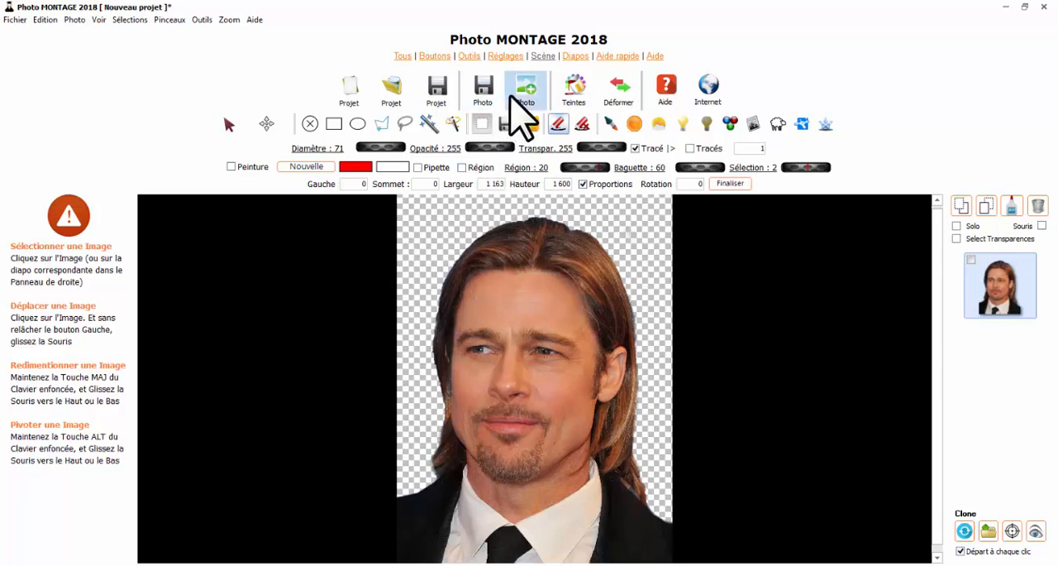
click(543, 57)
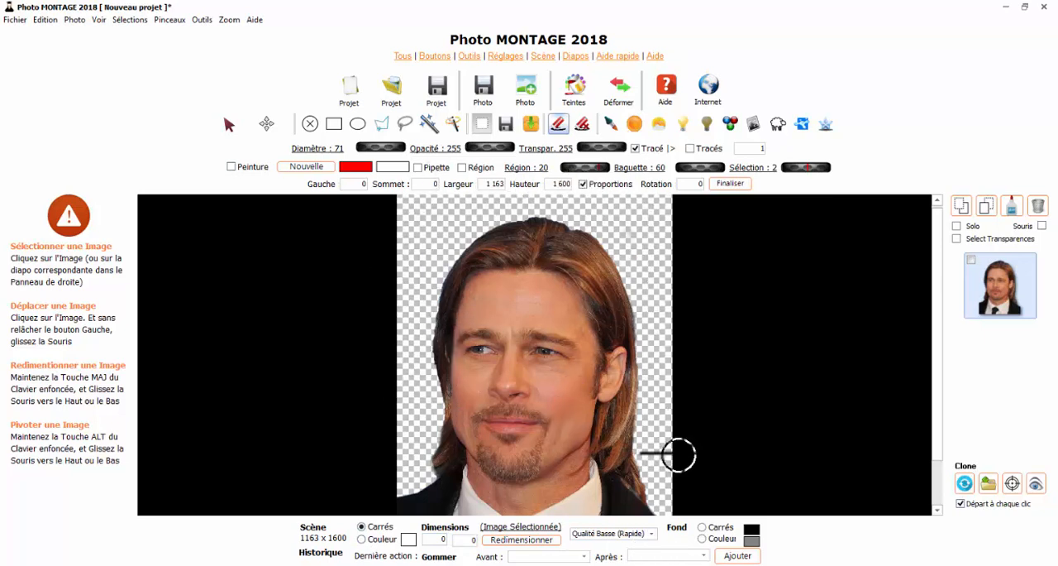
click(361, 538)
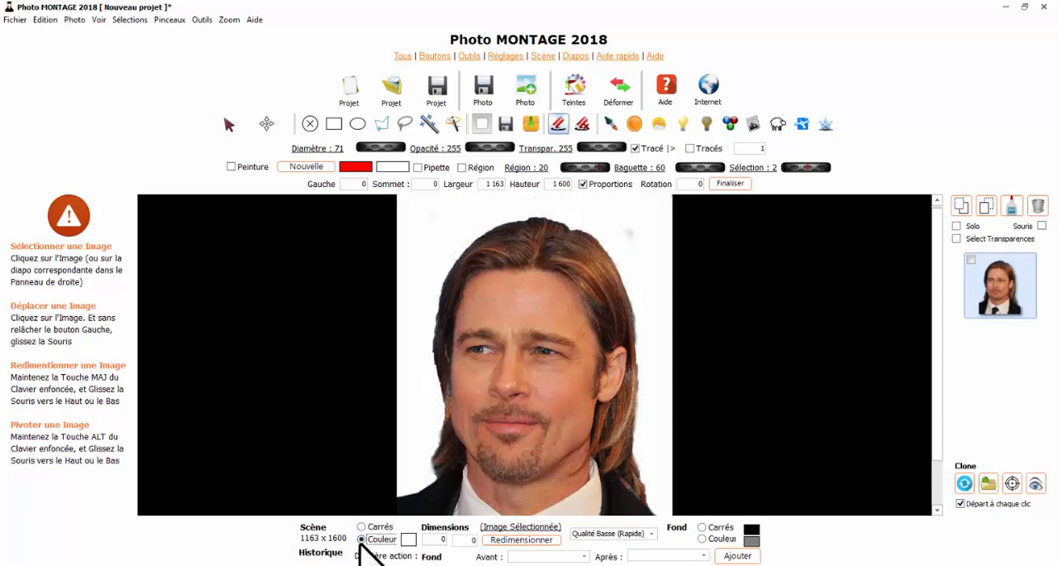
click(407, 540)
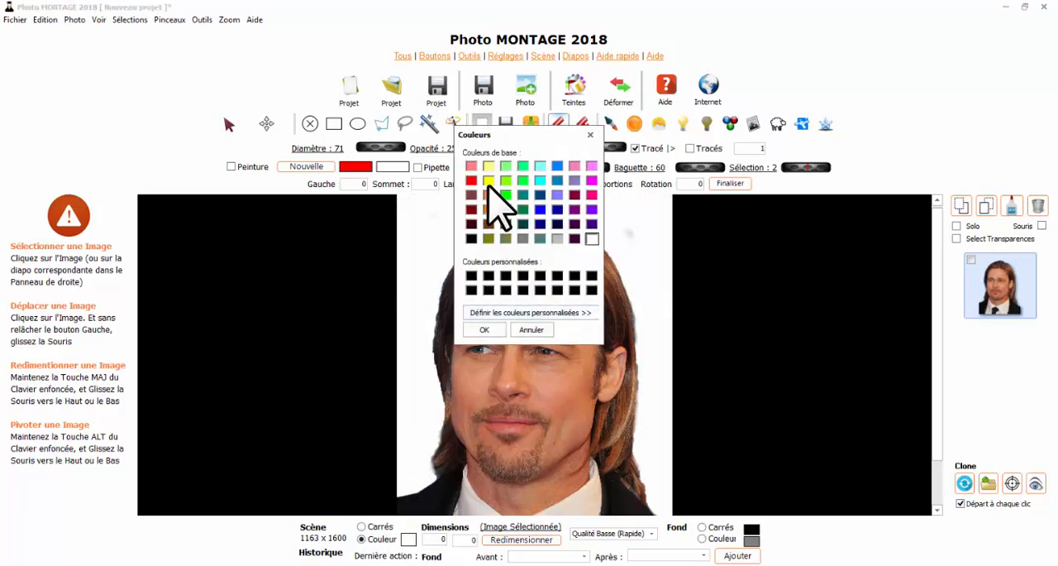
click(484, 329)
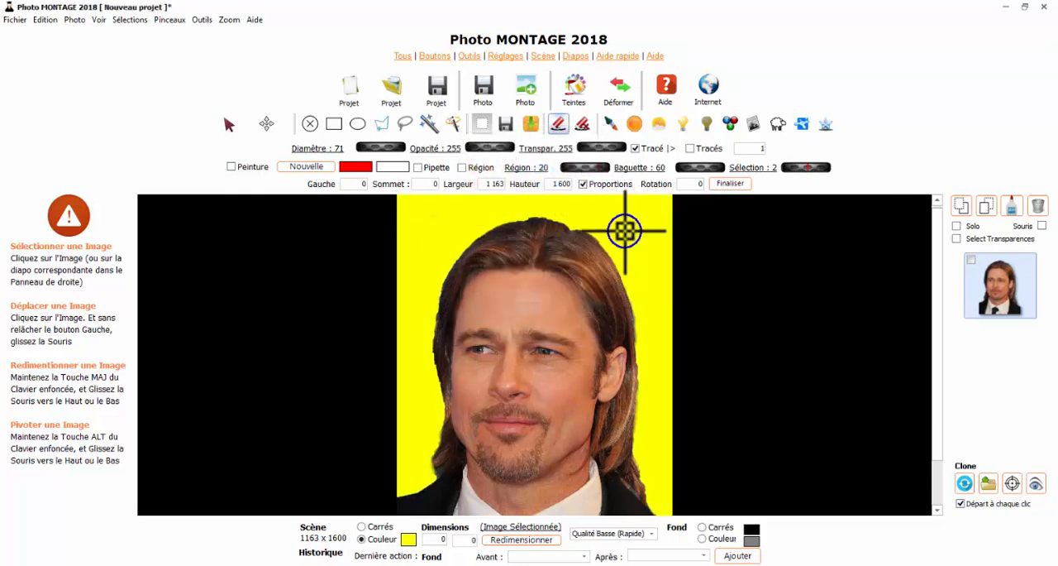
click(560, 125)
click(633, 240)
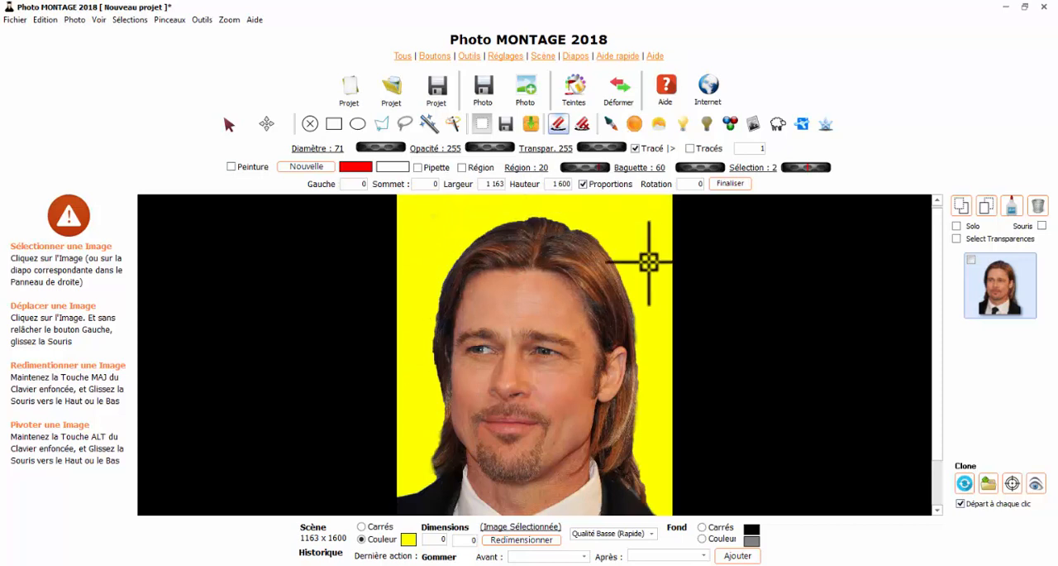
- Save only the selected photo again over the existing Brad2.png and close its preview
click(14, 20)
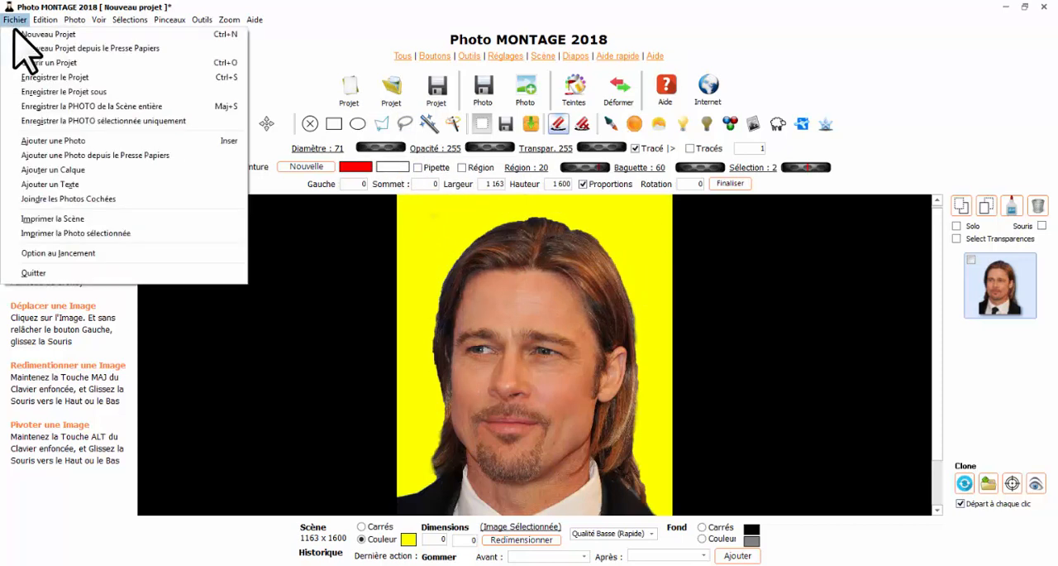
click(54, 124)
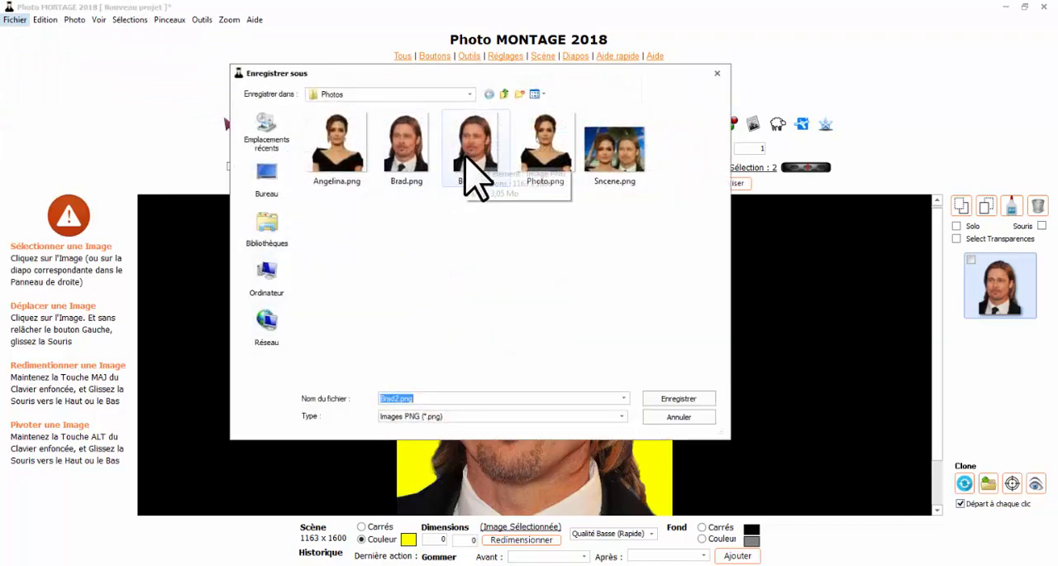
click(474, 165)
click(657, 398)
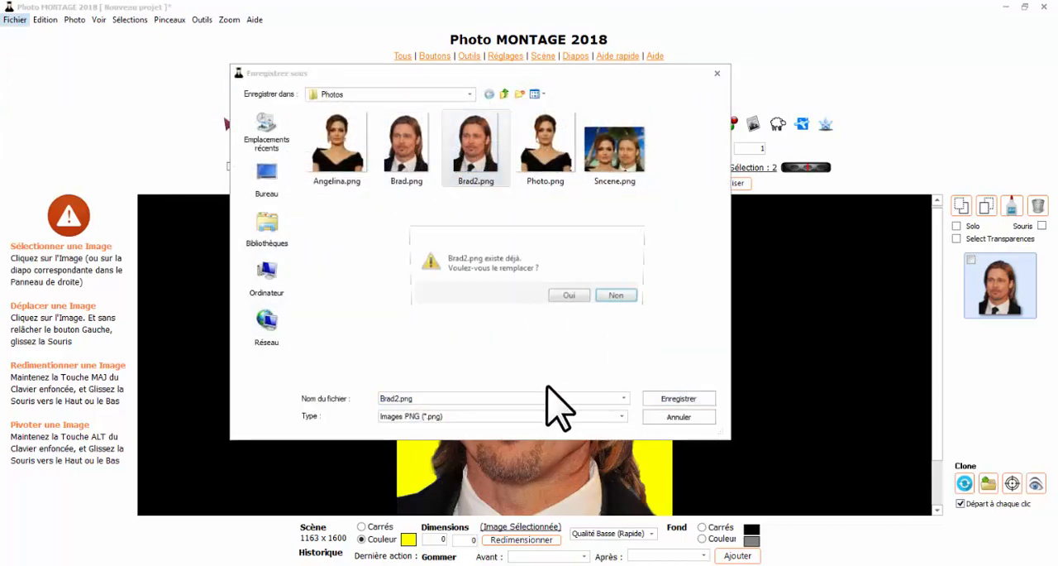
click(571, 296)
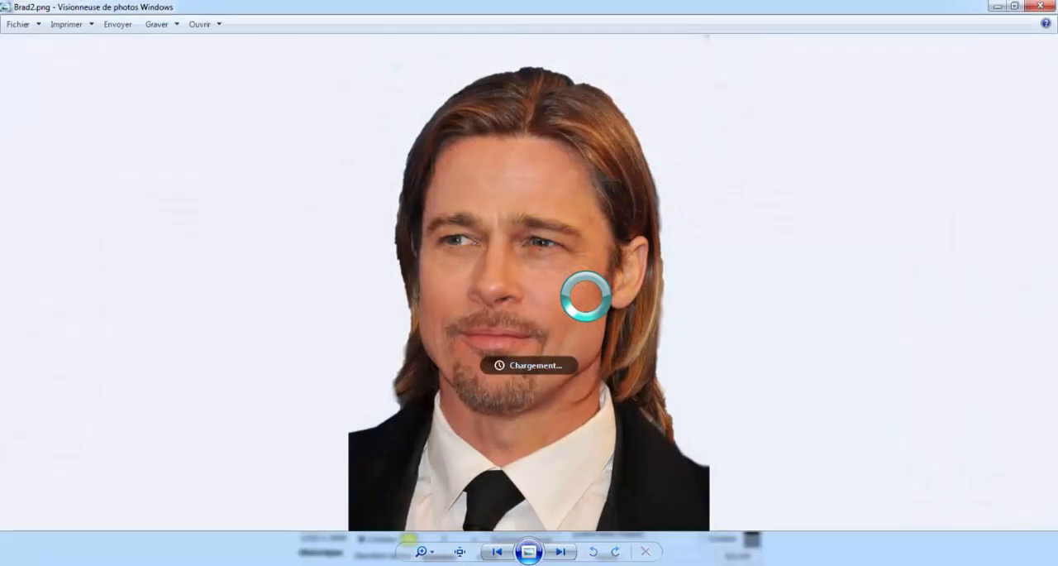
click(1041, 7)
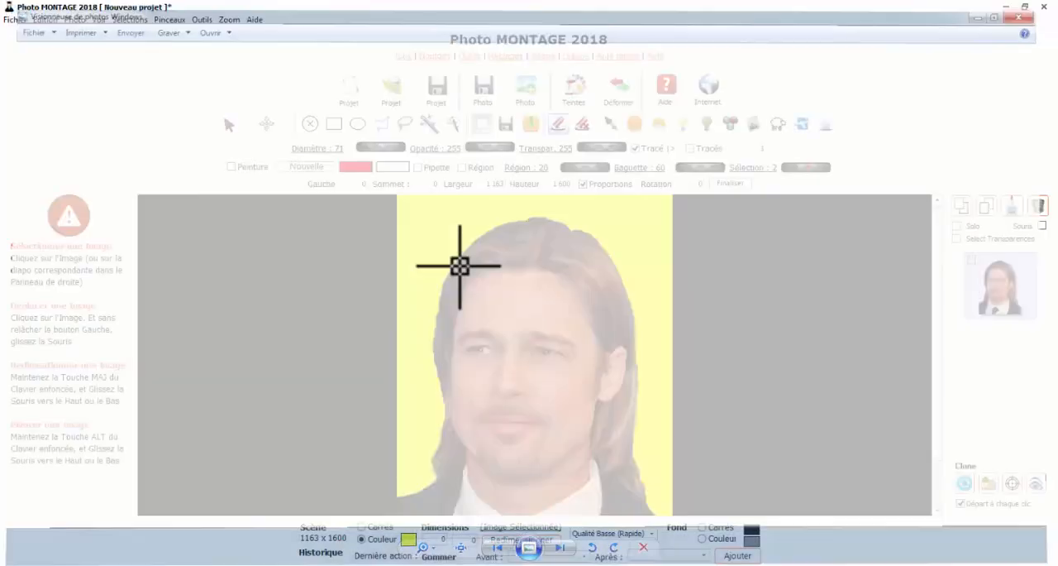